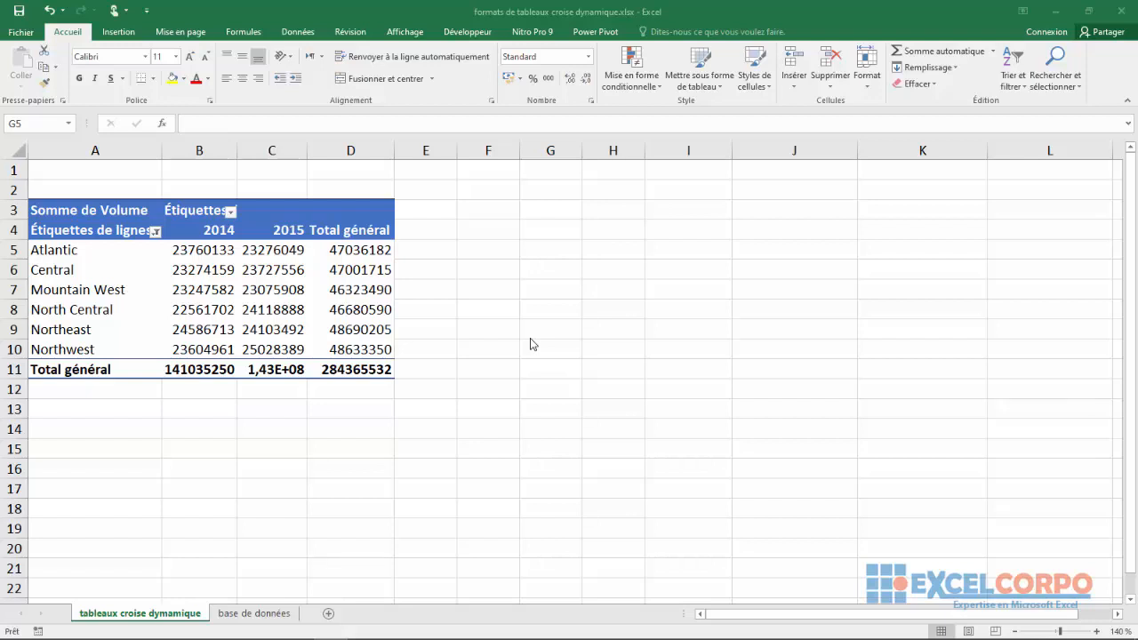
{"action": "left_click", "coordinate": [257, 259]}
{"action": "mouse_move", "coordinate": [257, 259]}
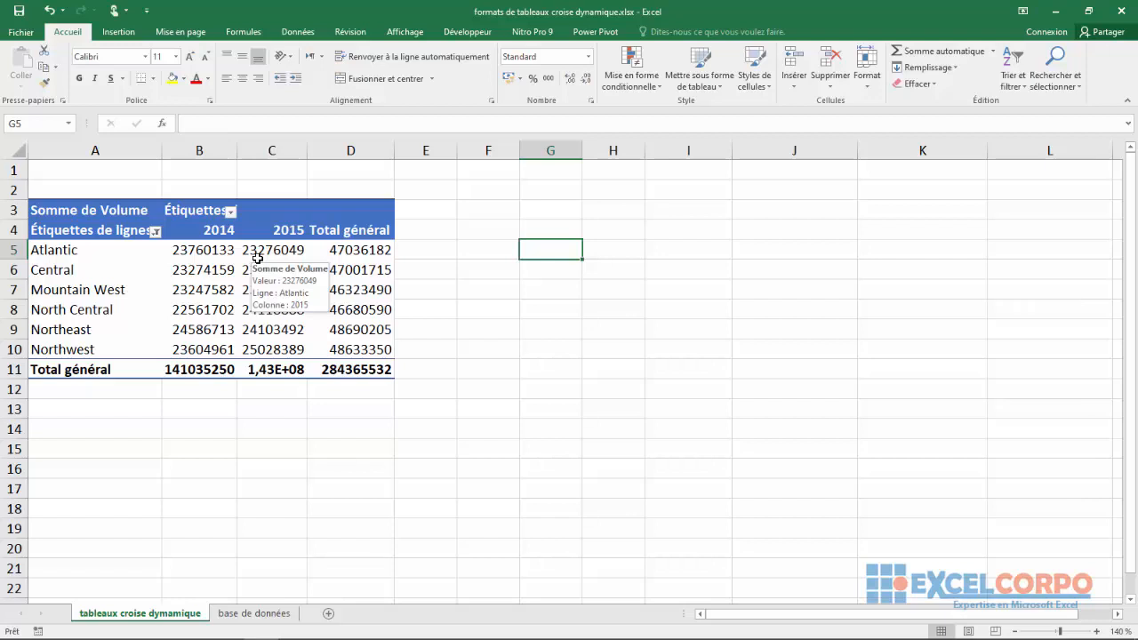
{"action": "left_click", "coordinate": [98, 230]}
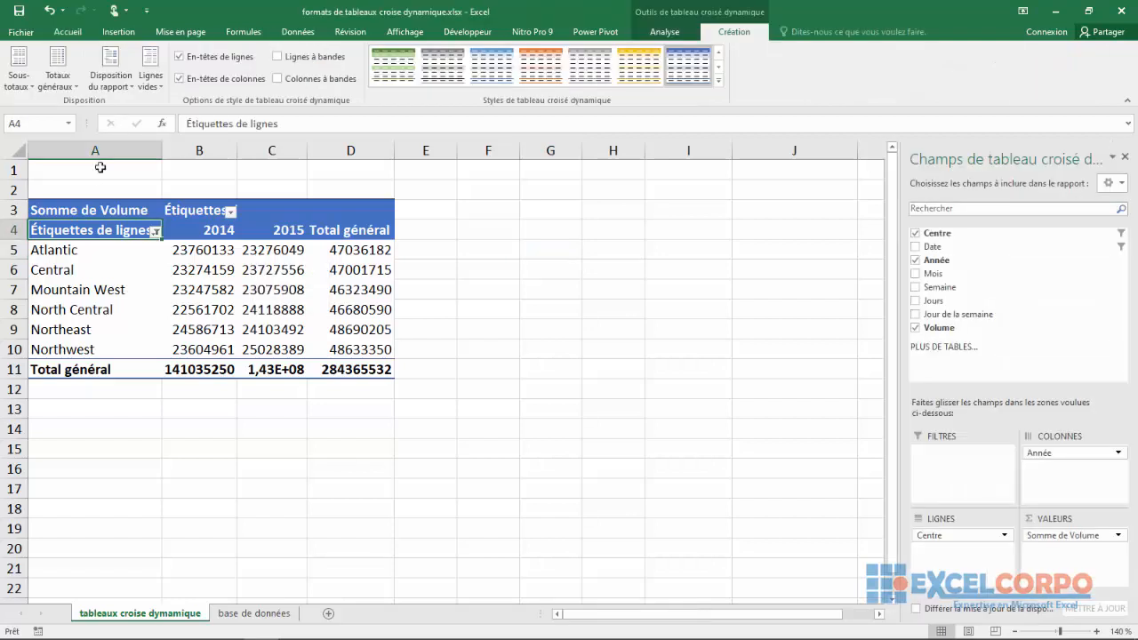
{"action": "left_click", "coordinate": [69, 34]}
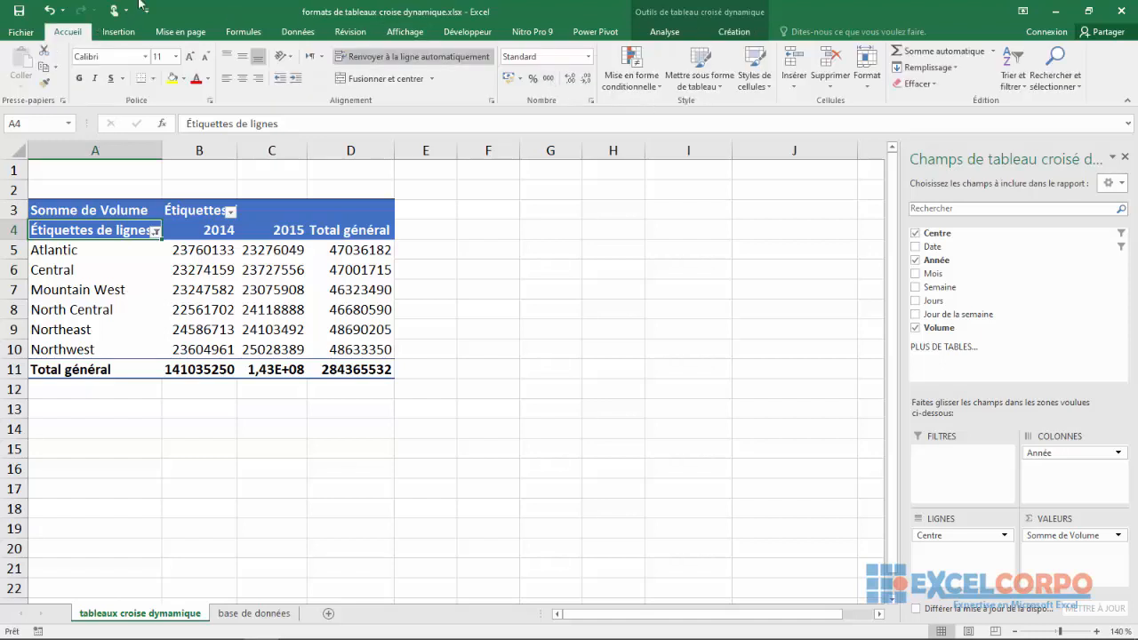
{"action": "left_click", "coordinate": [661, 88]}
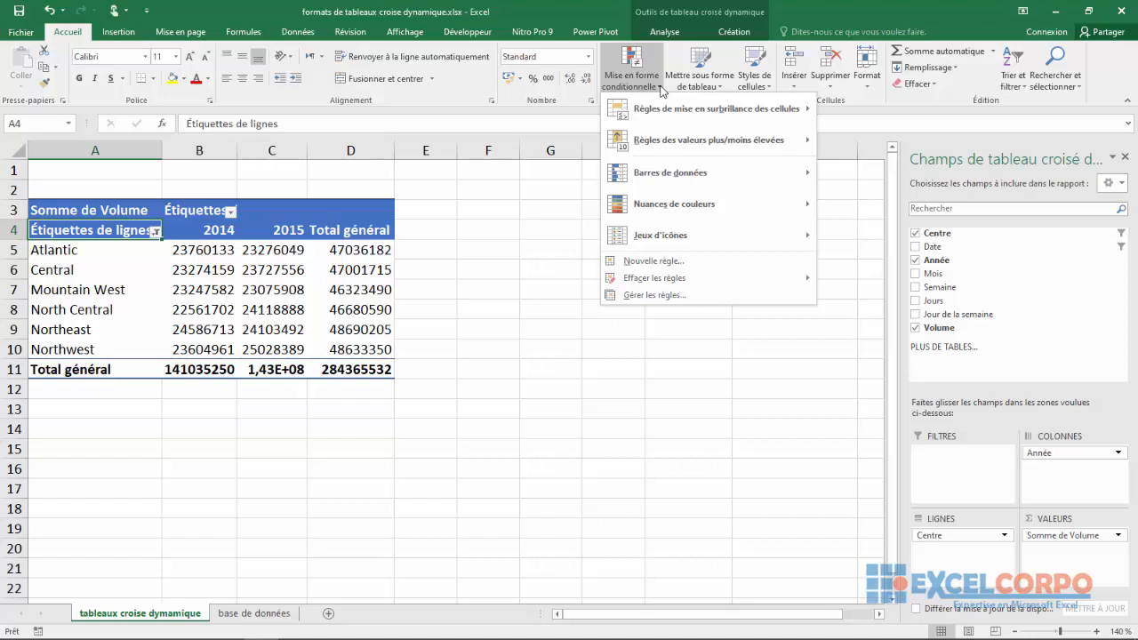
{"action": "left_click", "coordinate": [532, 245]}
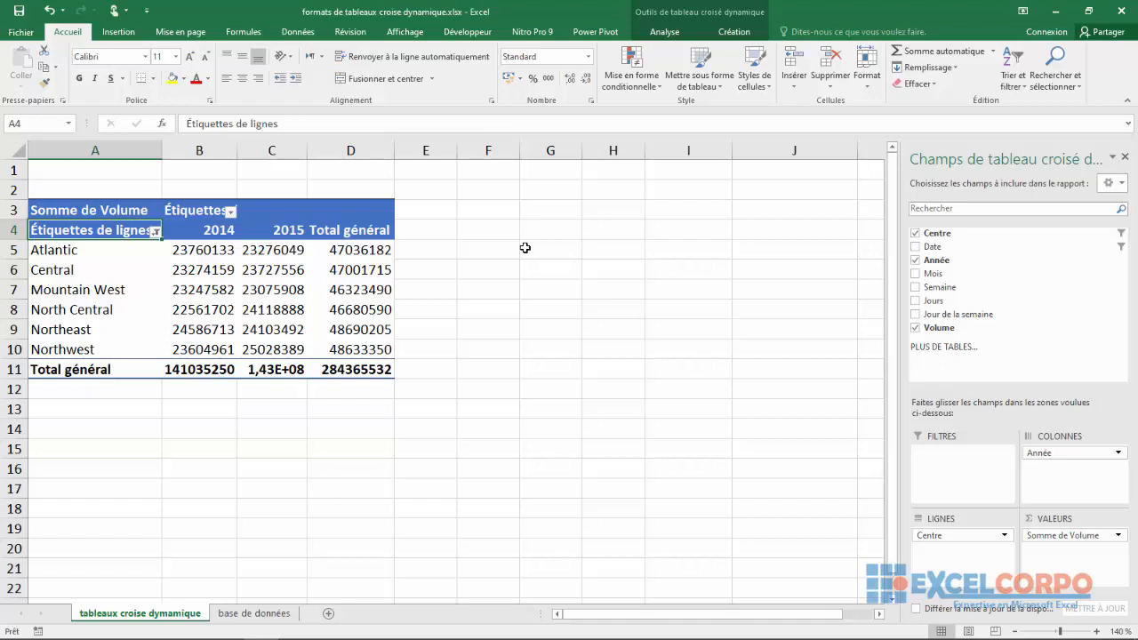
Apply the blue PivotTable style from the first row of the Moyen group to the pivot table.
{"action": "left_click", "coordinate": [265, 287]}
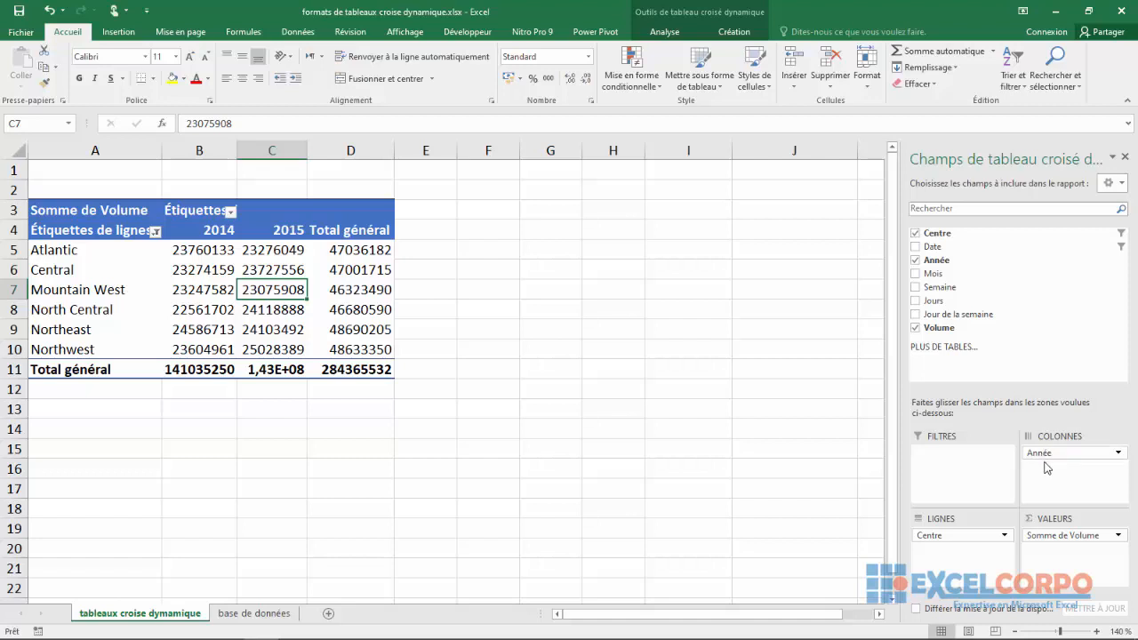
{"action": "left_click", "coordinate": [365, 282]}
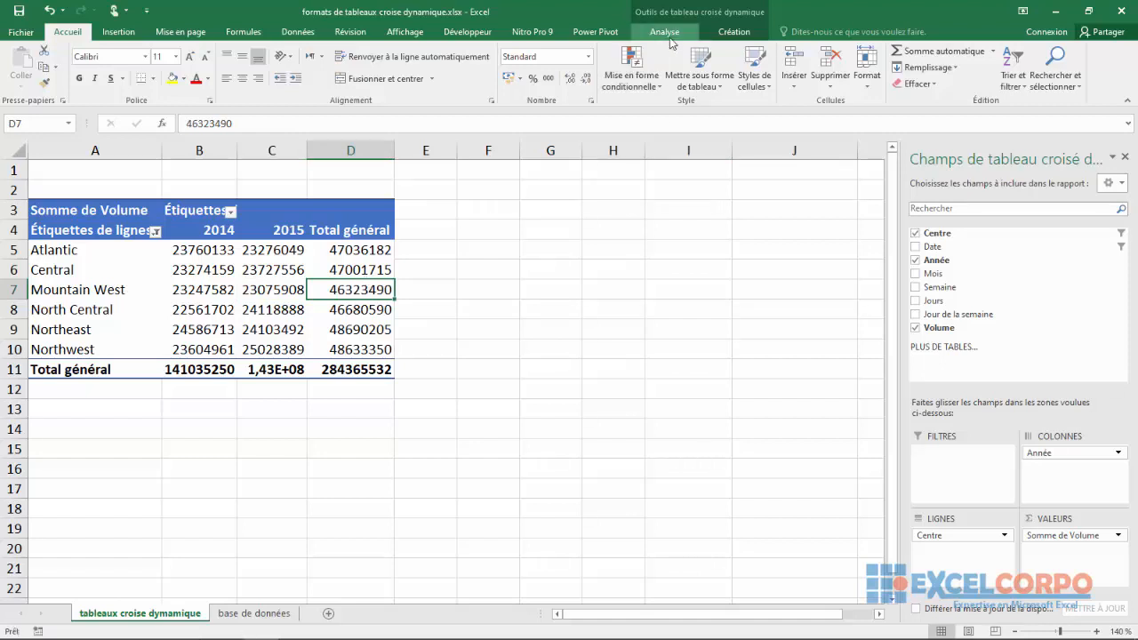
{"action": "left_click", "coordinate": [724, 34]}
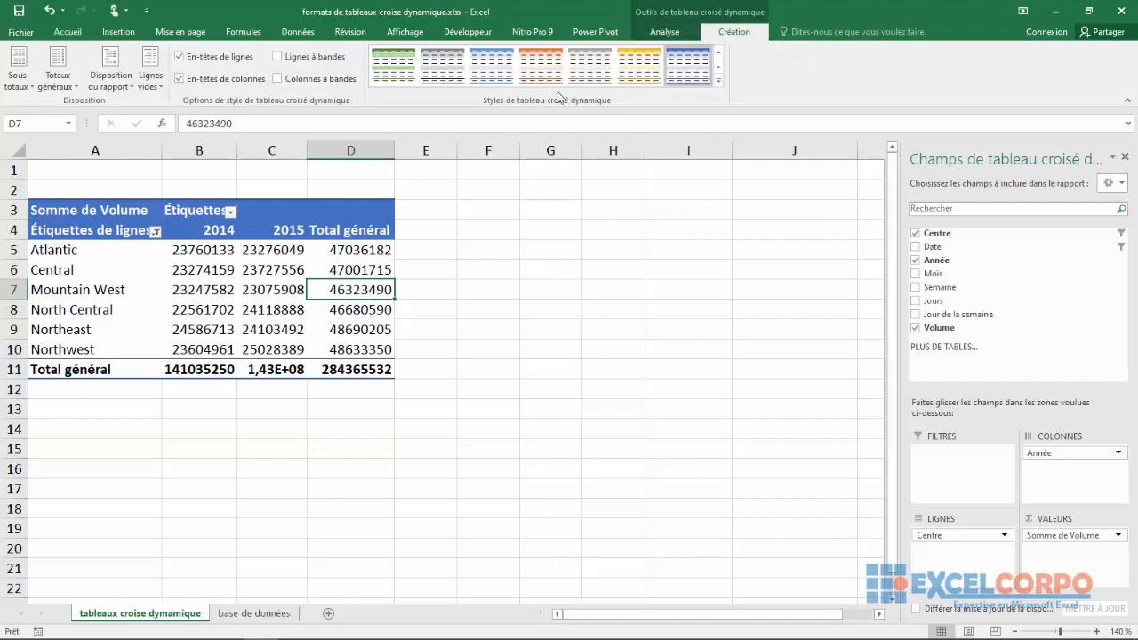
{"action": "left_click", "coordinate": [720, 82]}
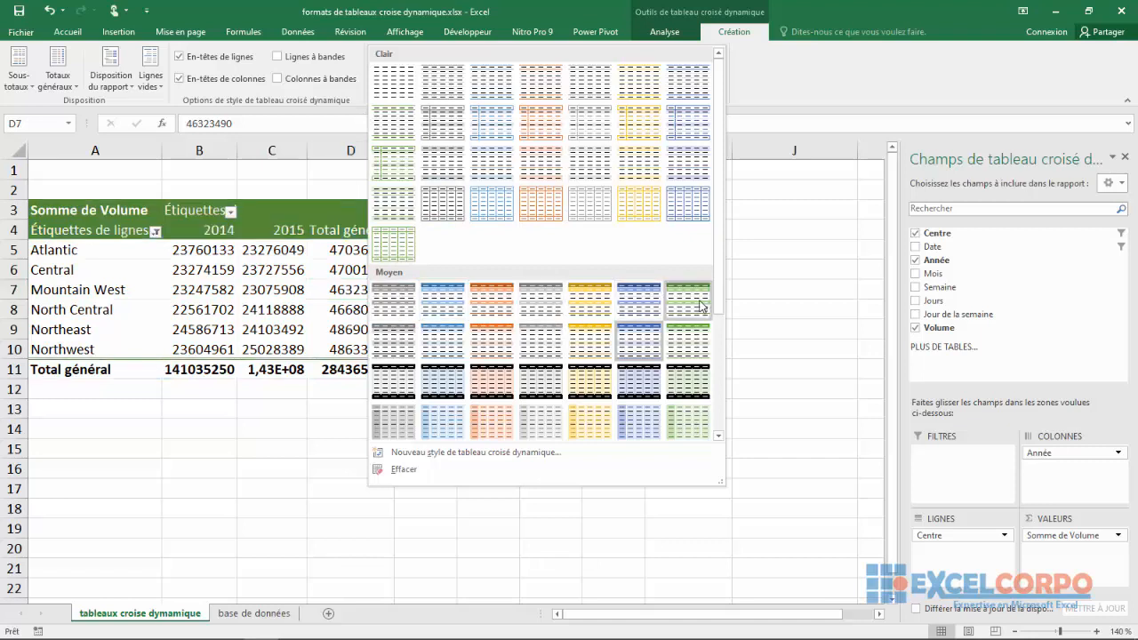
{"action": "scroll", "coordinate": [622, 313], "scroll_direction": "down", "scroll_amount": 3}
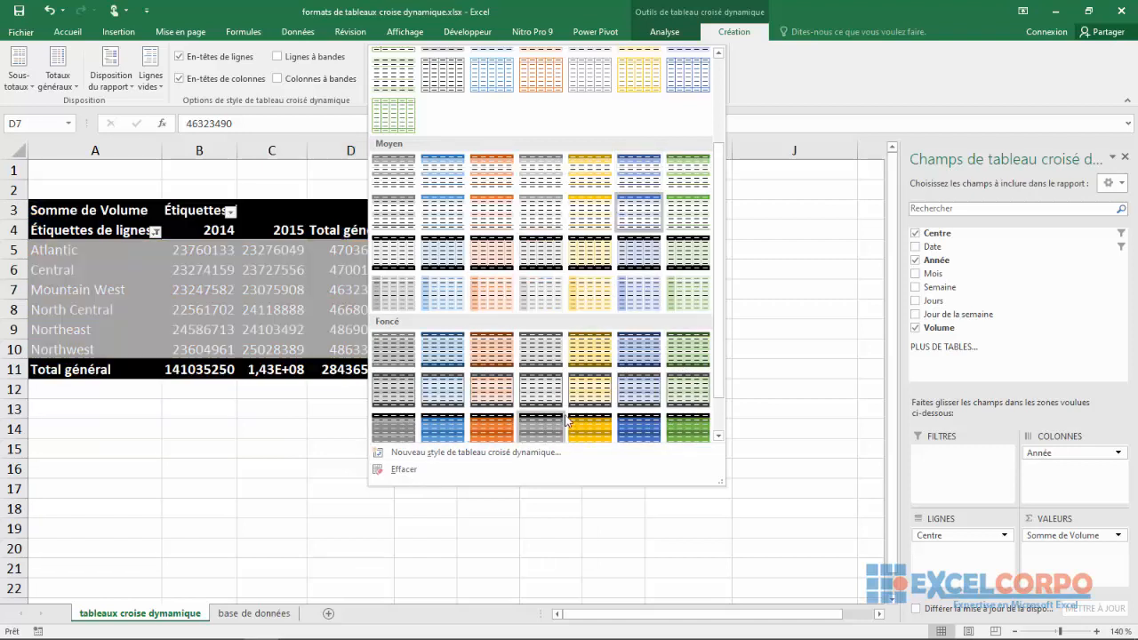
{"action": "scroll", "coordinate": [721, 421], "scroll_direction": "down", "scroll_amount": 1}
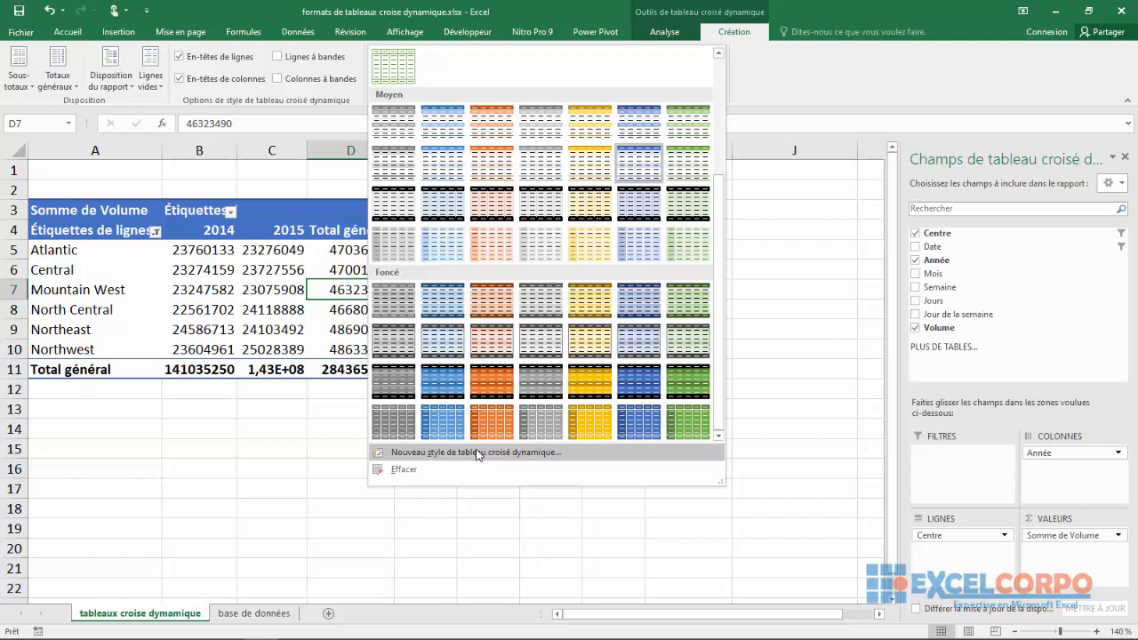
{"action": "left_click", "coordinate": [655, 121]}
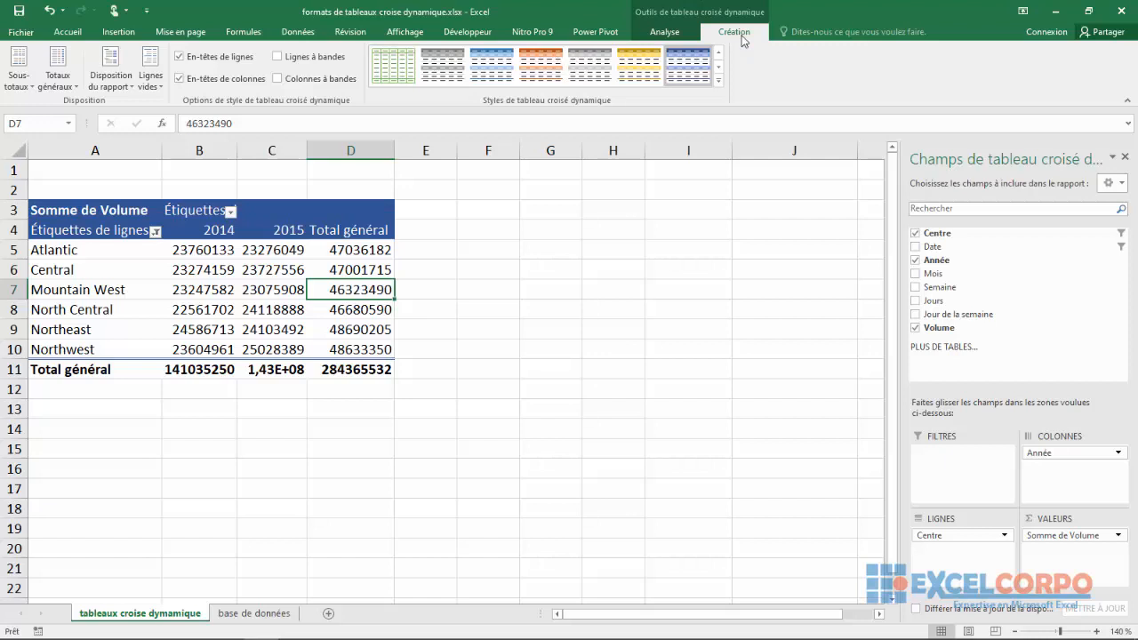
Try banded columns and banded rows on the pivot table and switch both options off again.
{"action": "left_click", "coordinate": [277, 79]}
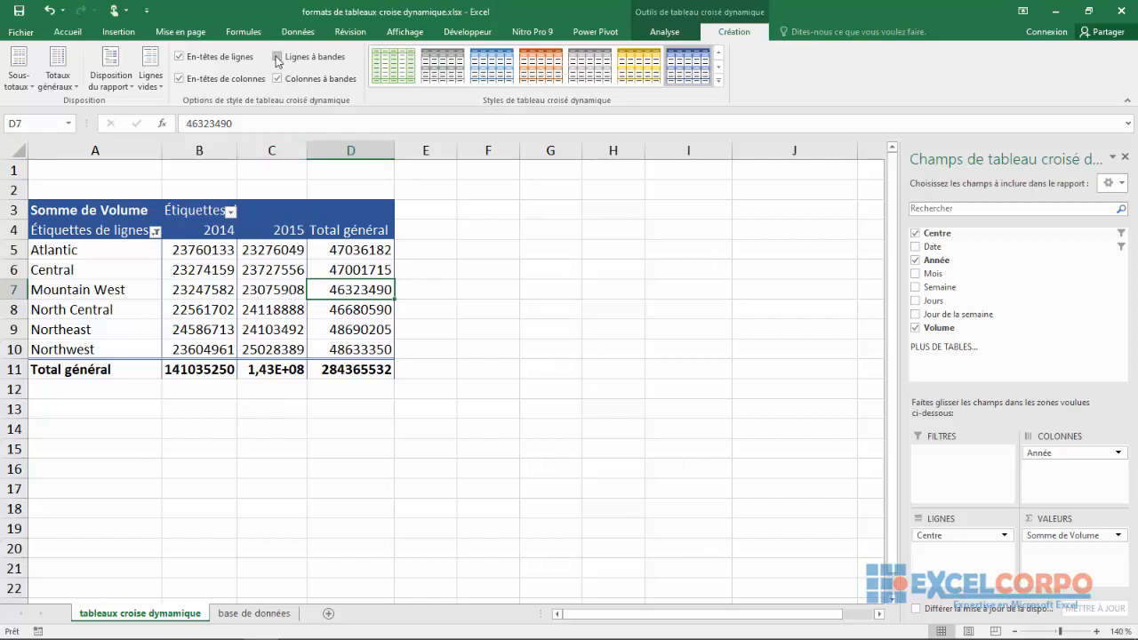
{"action": "left_click", "coordinate": [277, 58]}
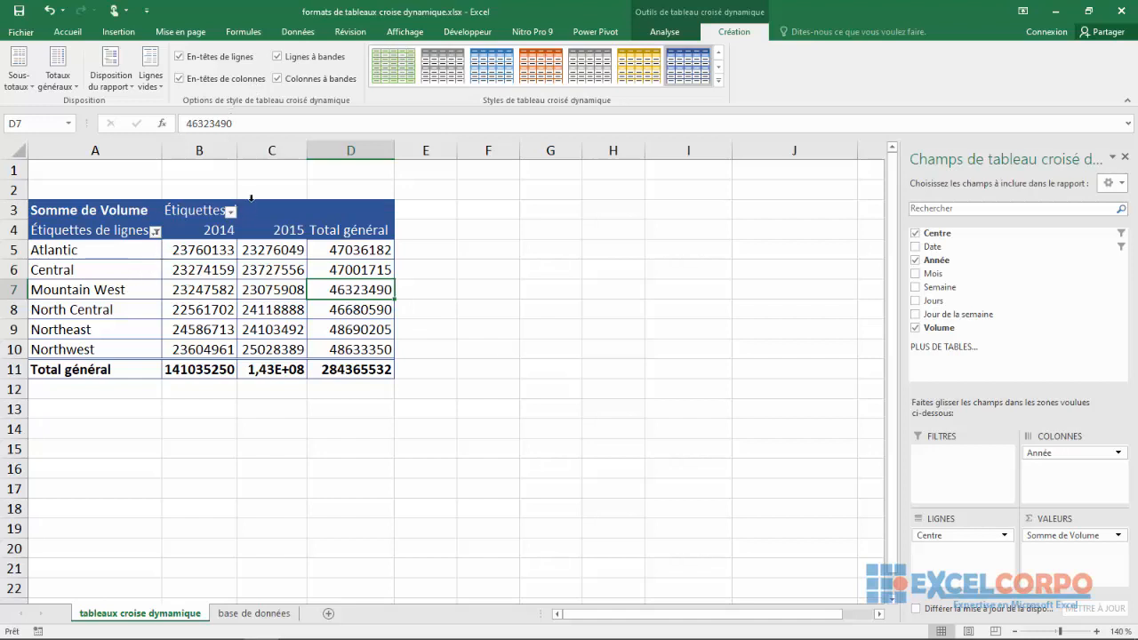
{"action": "left_click", "coordinate": [277, 78]}
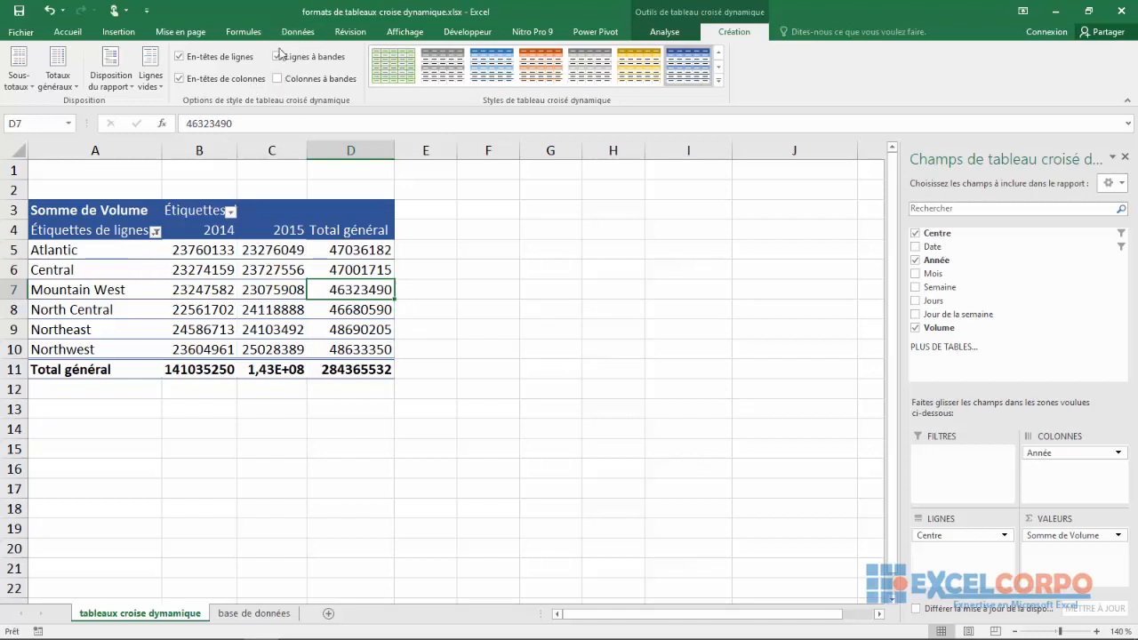
{"action": "left_click", "coordinate": [277, 56]}
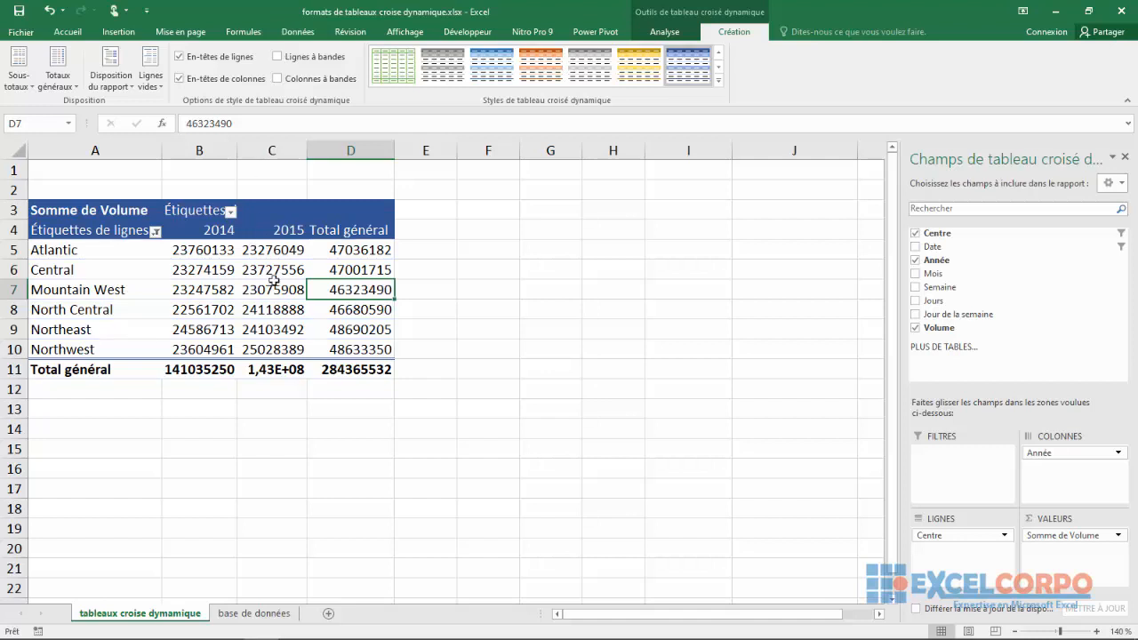
{"action": "mouse_move", "coordinate": [274, 280]}
{"action": "left_click", "coordinate": [276, 57]}
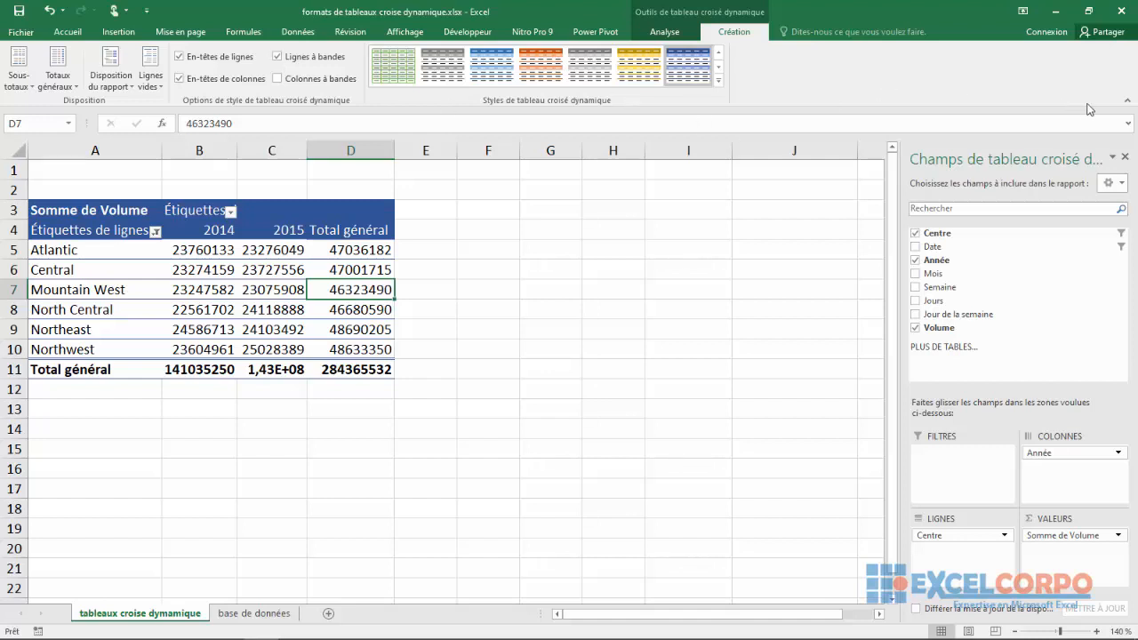
{"action": "left_click", "coordinate": [329, 59]}
{"action": "left_click", "coordinate": [517, 313]}
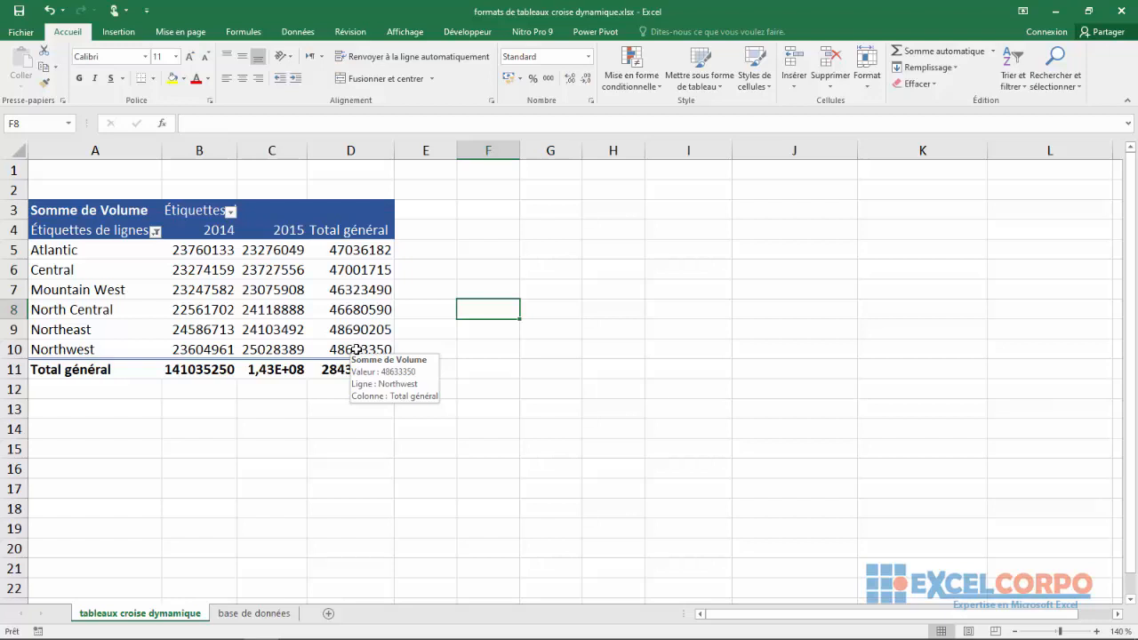
Set the number format of the Somme de Volume value field to the Monétaire category with 0 decimals.
{"action": "left_click", "coordinate": [343, 294]}
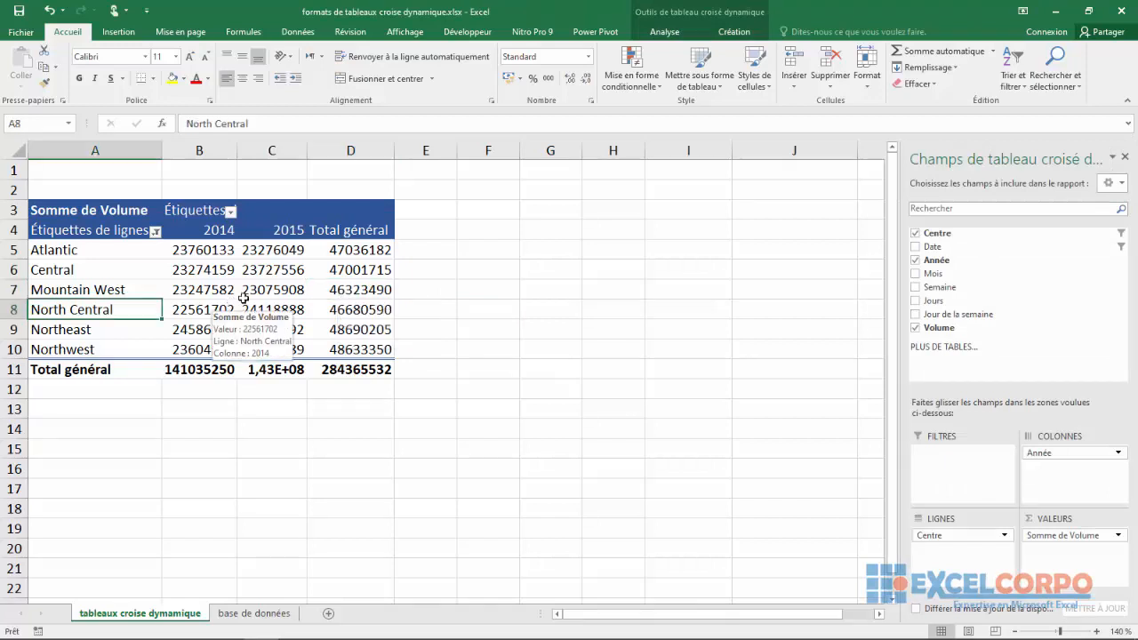
{"action": "left_click", "coordinate": [368, 262]}
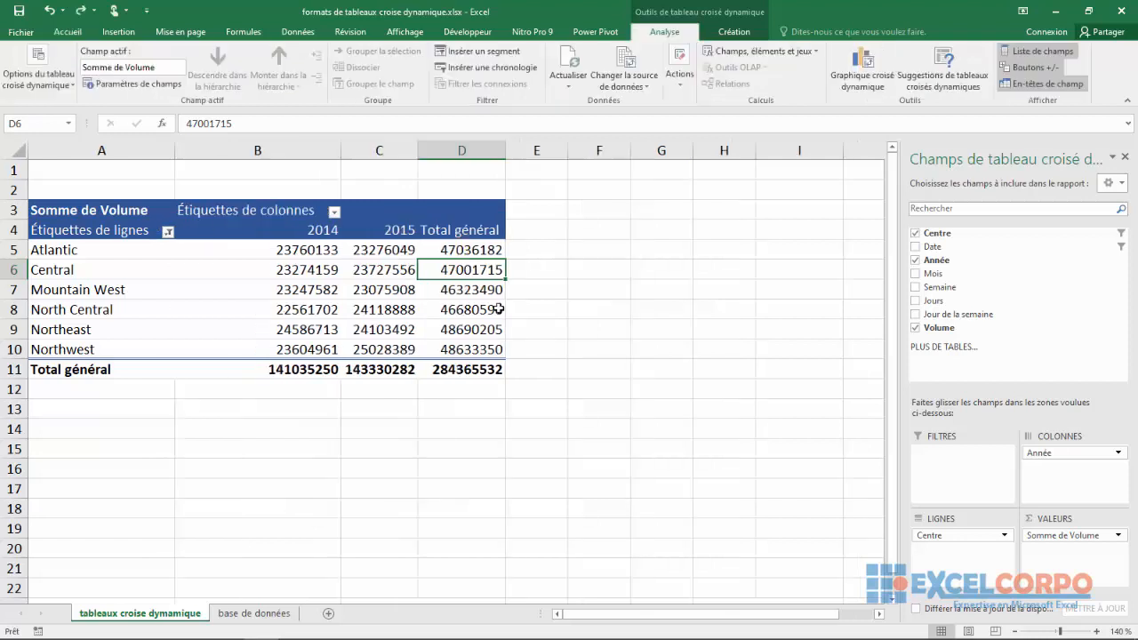
{"action": "mouse_move", "coordinate": [499, 308]}
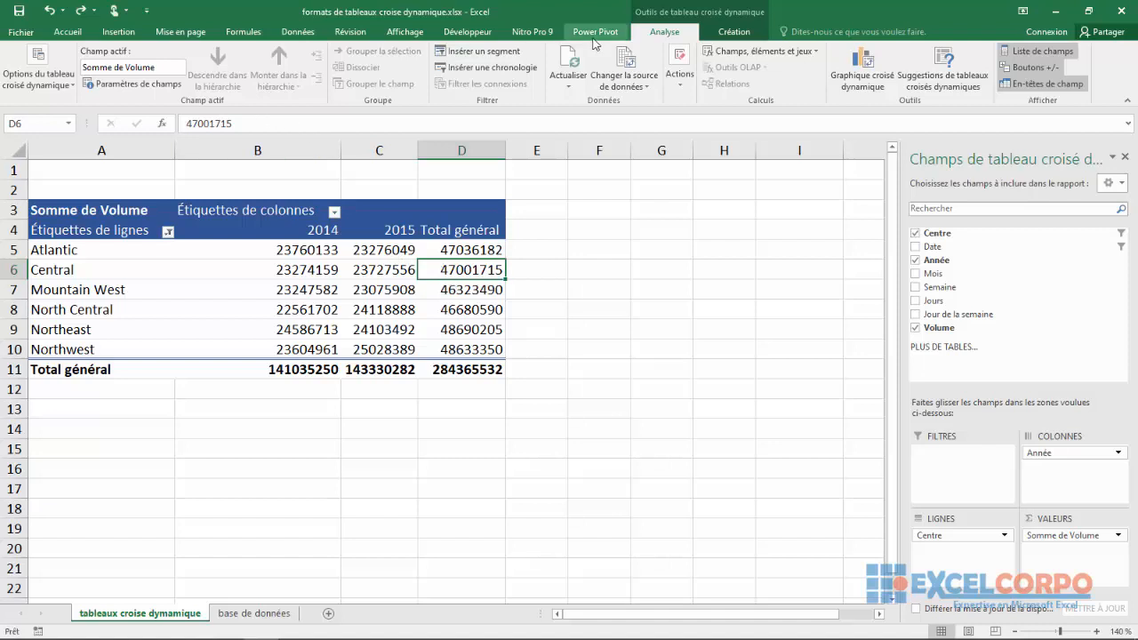
{"action": "left_click", "coordinate": [142, 83]}
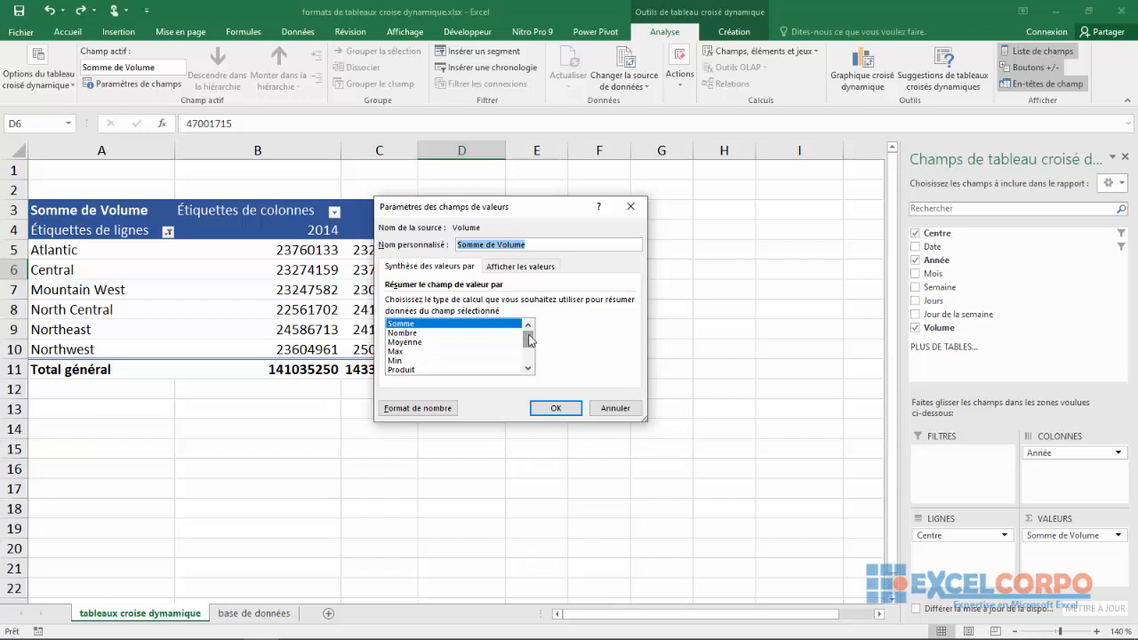
{"action": "left_click_drag", "start_coordinate": [529, 341], "coordinate": [530, 351]}
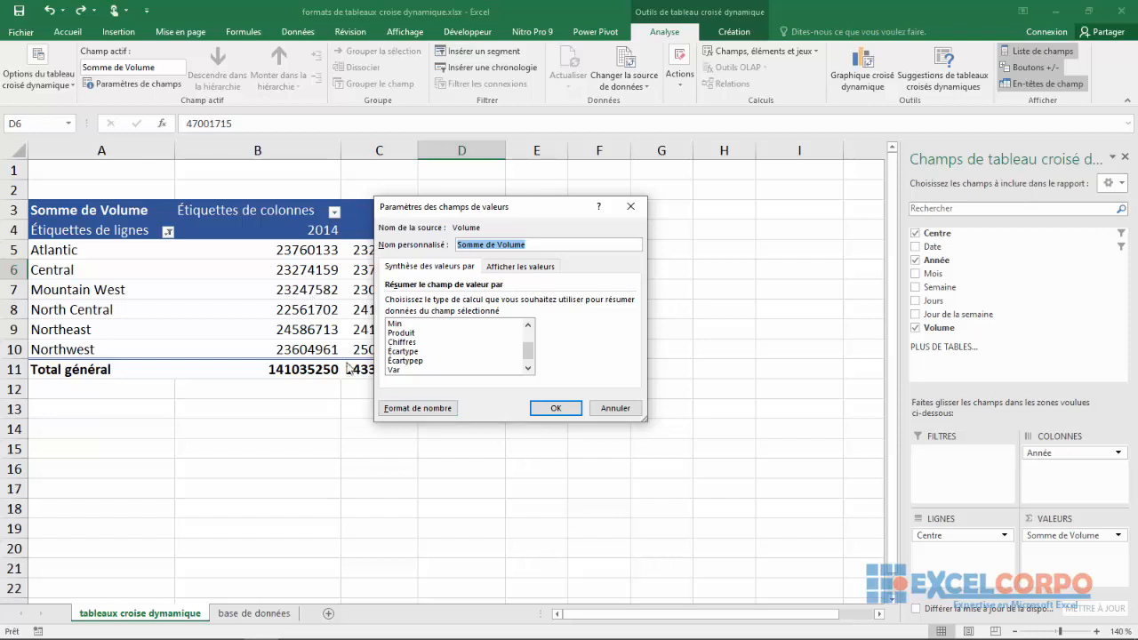
{"action": "left_click", "coordinate": [419, 408]}
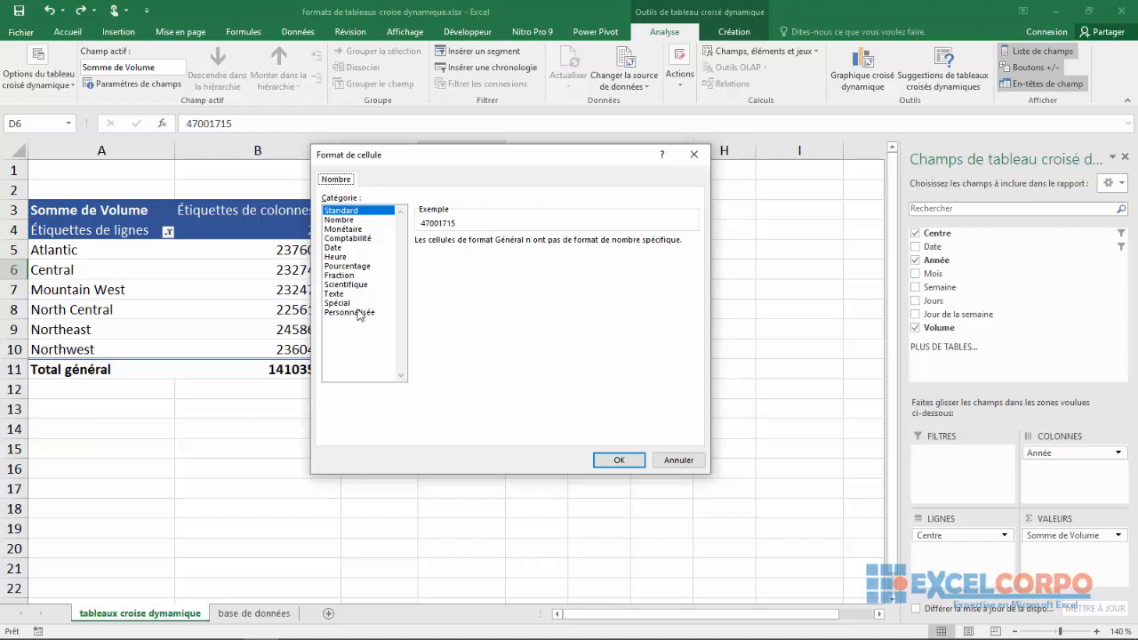
{"action": "left_click", "coordinate": [343, 231]}
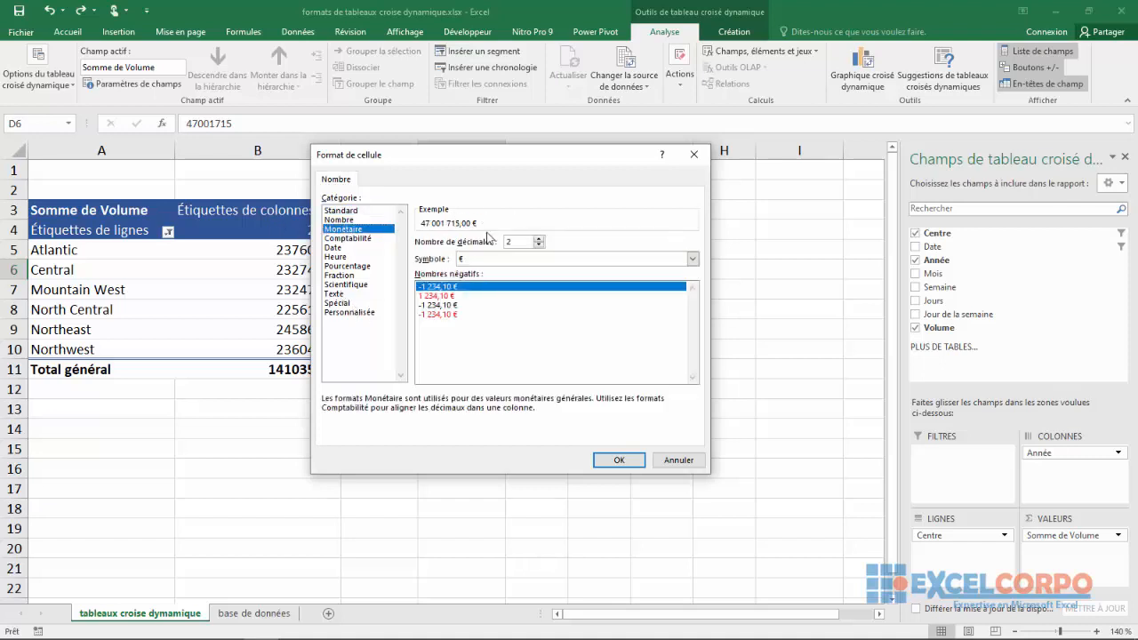
{"action": "left_click", "coordinate": [538, 246]}
{"action": "left_click", "coordinate": [538, 245]}
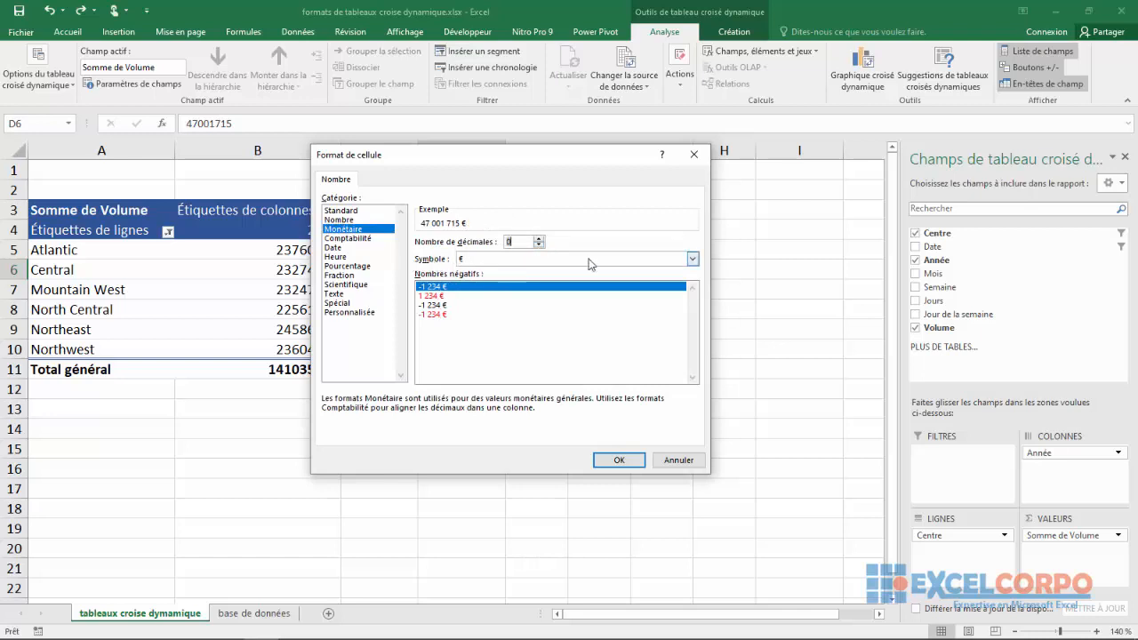
Choose $ Anglais (Canada) as the currency symbol and apply the format to the Somme de Volume field.
{"action": "left_click", "coordinate": [692, 260]}
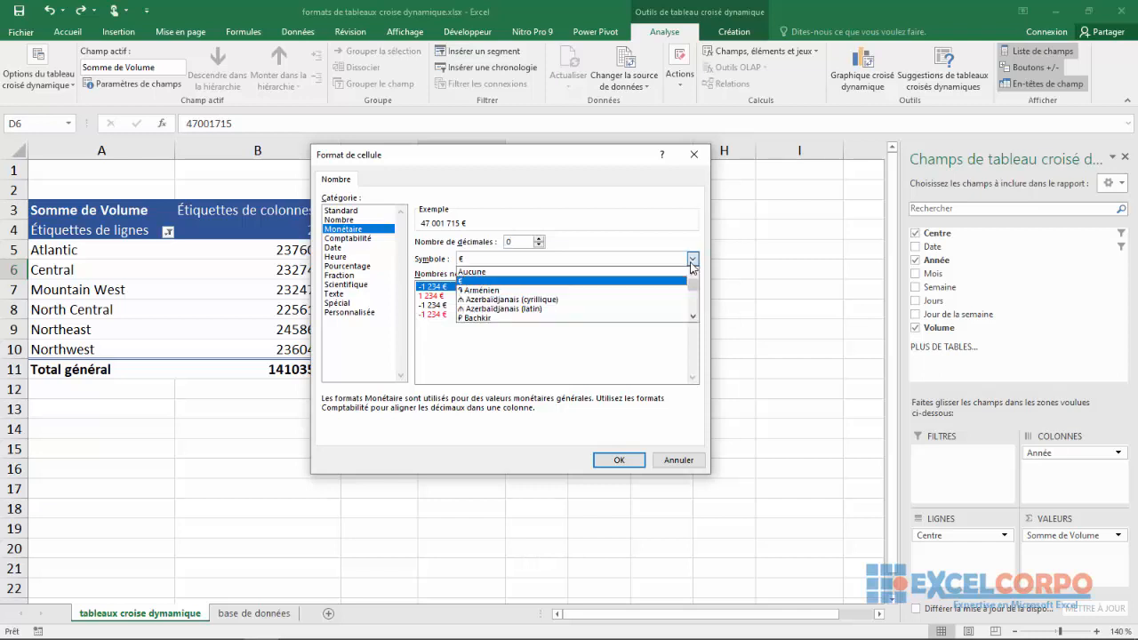
{"action": "key", "text": "Down"}
{"action": "key", "text": "Down"}
{"action": "key", "text": "Down"}
{"action": "key", "text": "Down"}
{"action": "key", "text": "Down"}
{"action": "key", "text": "Down"}
{"action": "key", "text": "Down"}
{"action": "key", "text": "Down"}
{"action": "key", "text": "Down"}
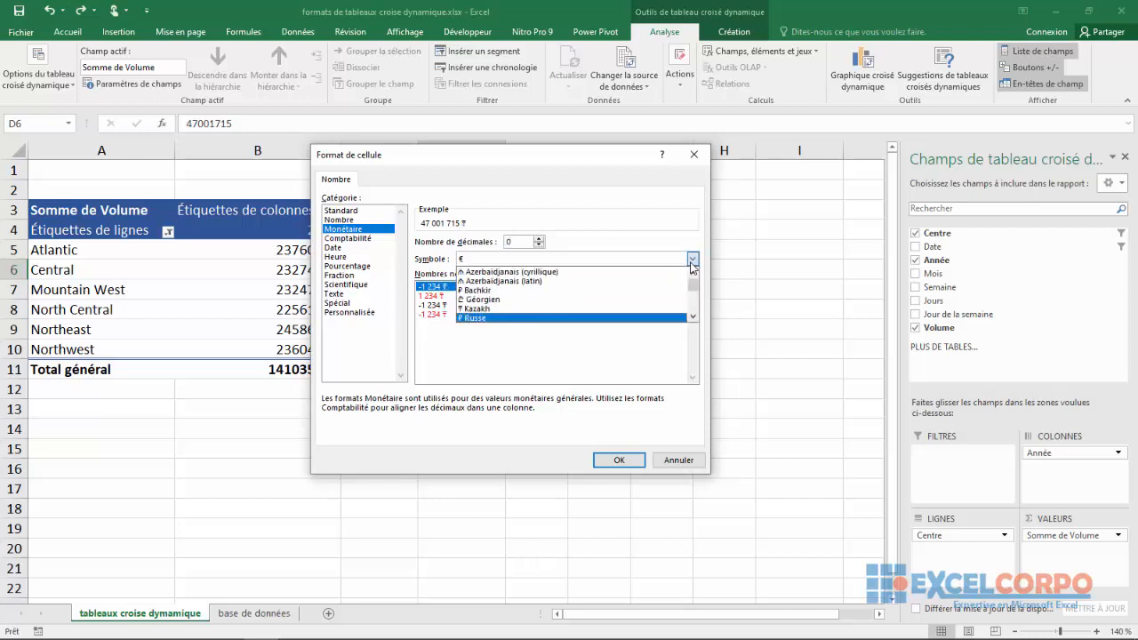
{"action": "key", "text": "Down"}
{"action": "key", "text": "Down"}
{"action": "key", "text": "Down"}
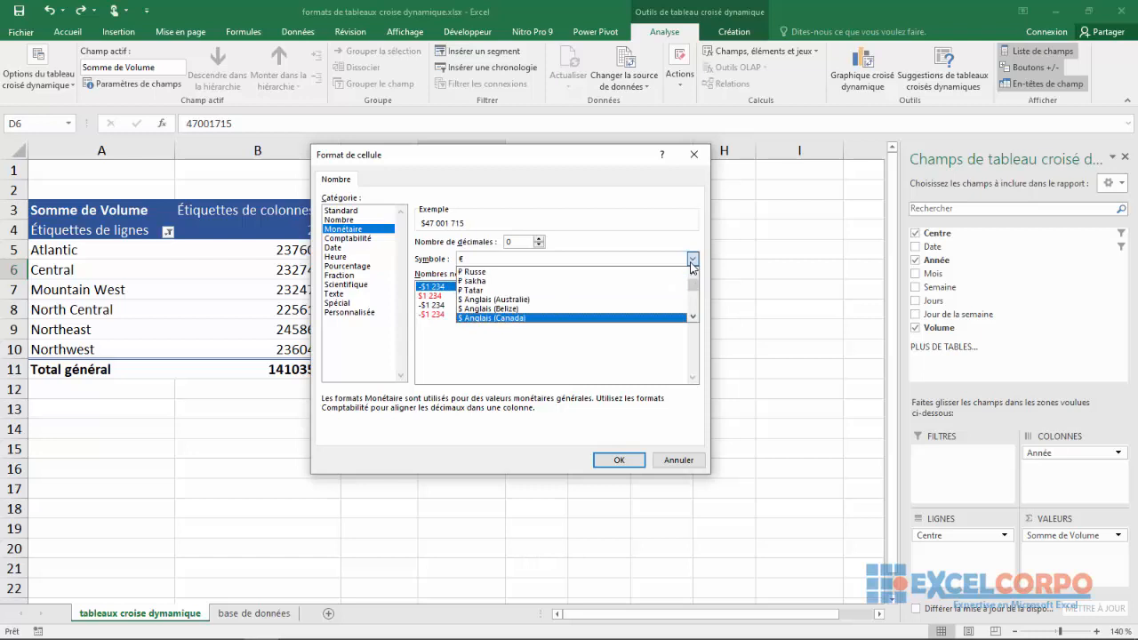
{"action": "left_click", "coordinate": [560, 317]}
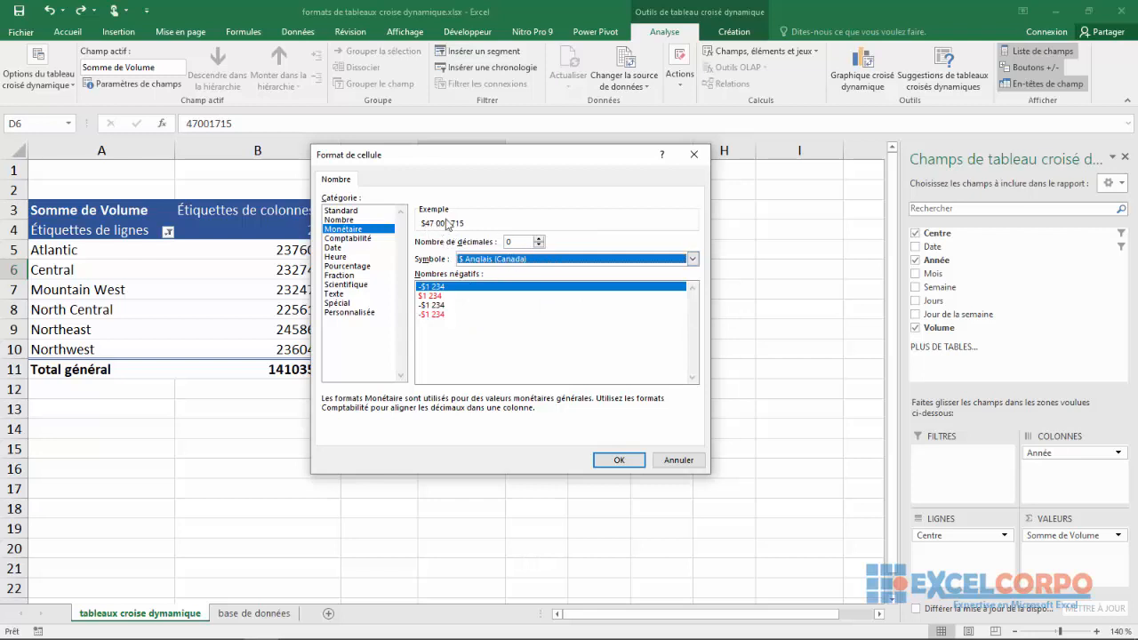
{"action": "left_click", "coordinate": [619, 460]}
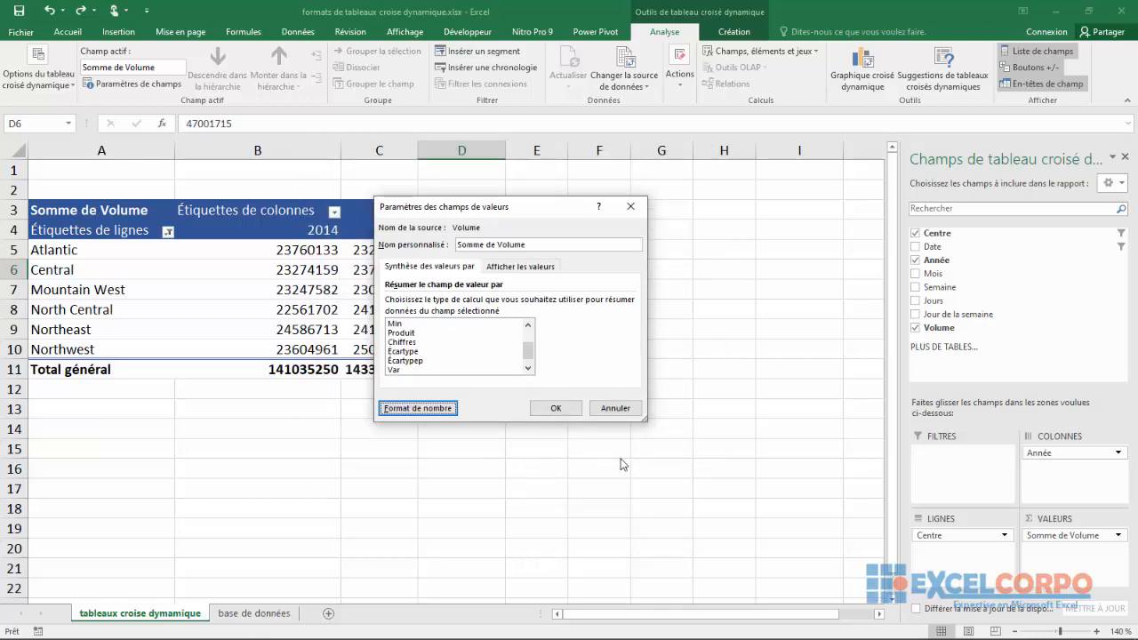
{"action": "left_click", "coordinate": [554, 409]}
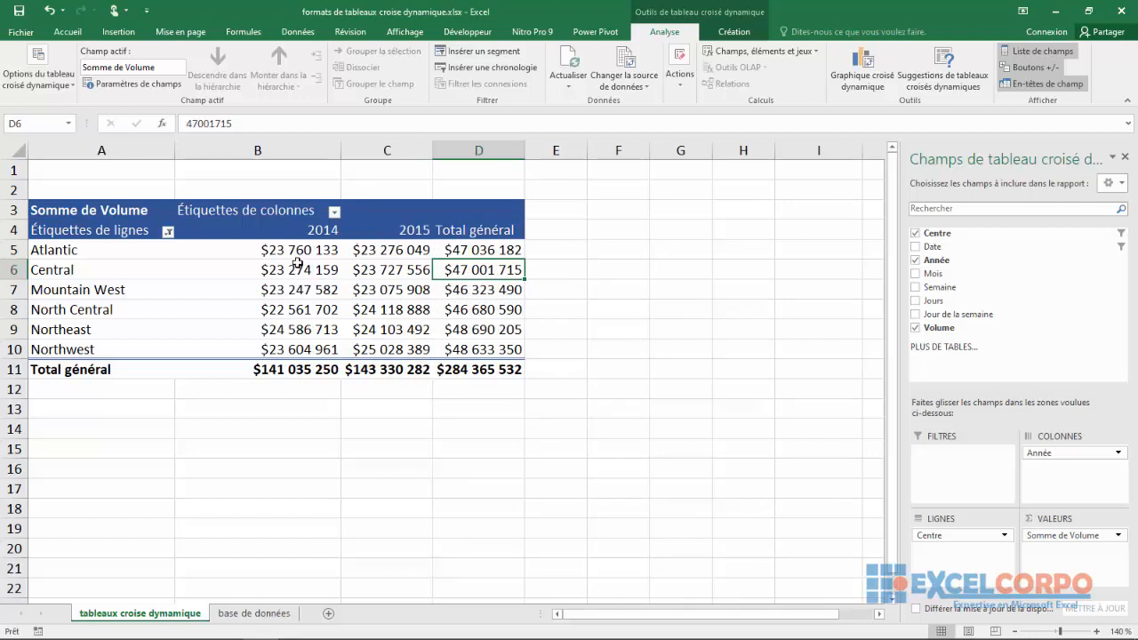
Preview the blue gradient data bars on the Mountain West cell of the Total général column, without applying them.
{"action": "mouse_move", "coordinate": [297, 263]}
{"action": "left_click", "coordinate": [398, 309]}
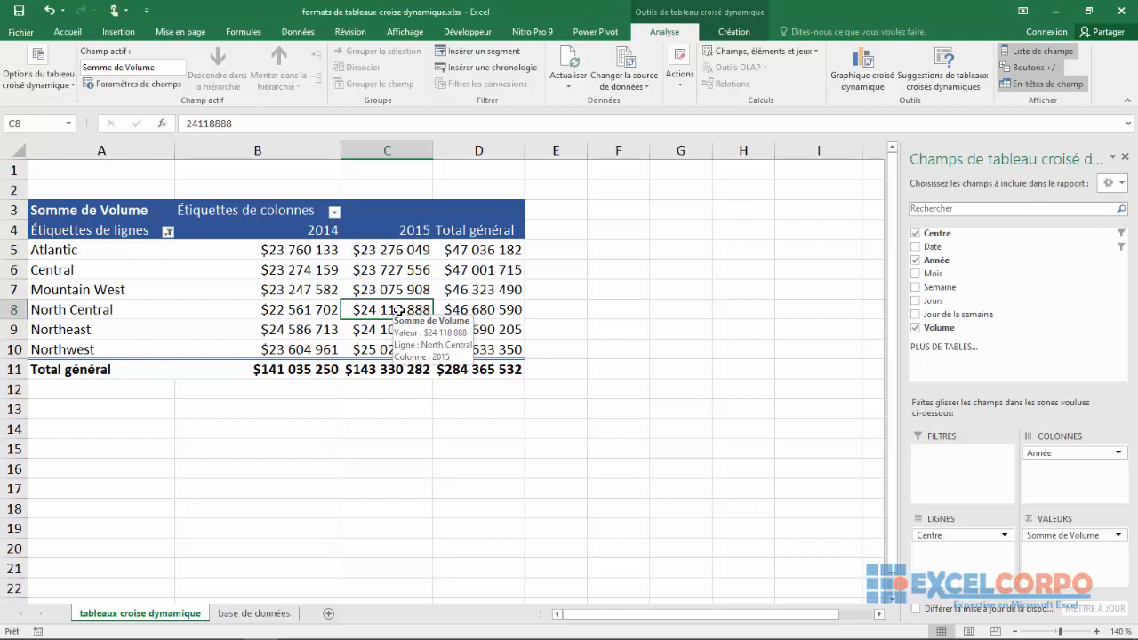
{"action": "left_click", "coordinate": [476, 282]}
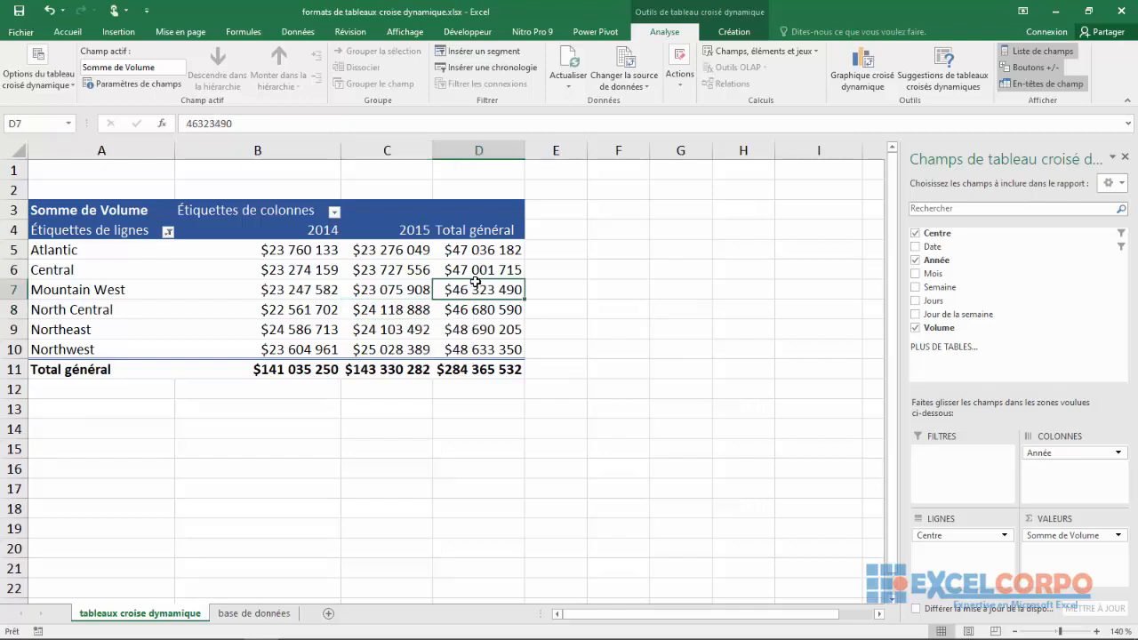
{"action": "left_click", "coordinate": [65, 34]}
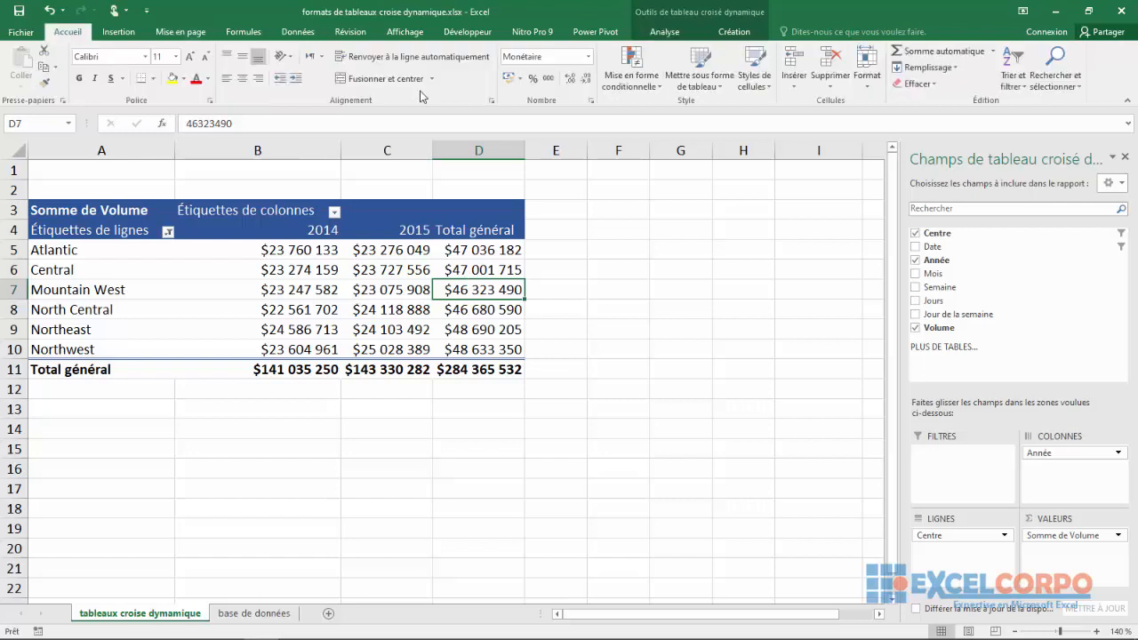
{"action": "left_click", "coordinate": [653, 89]}
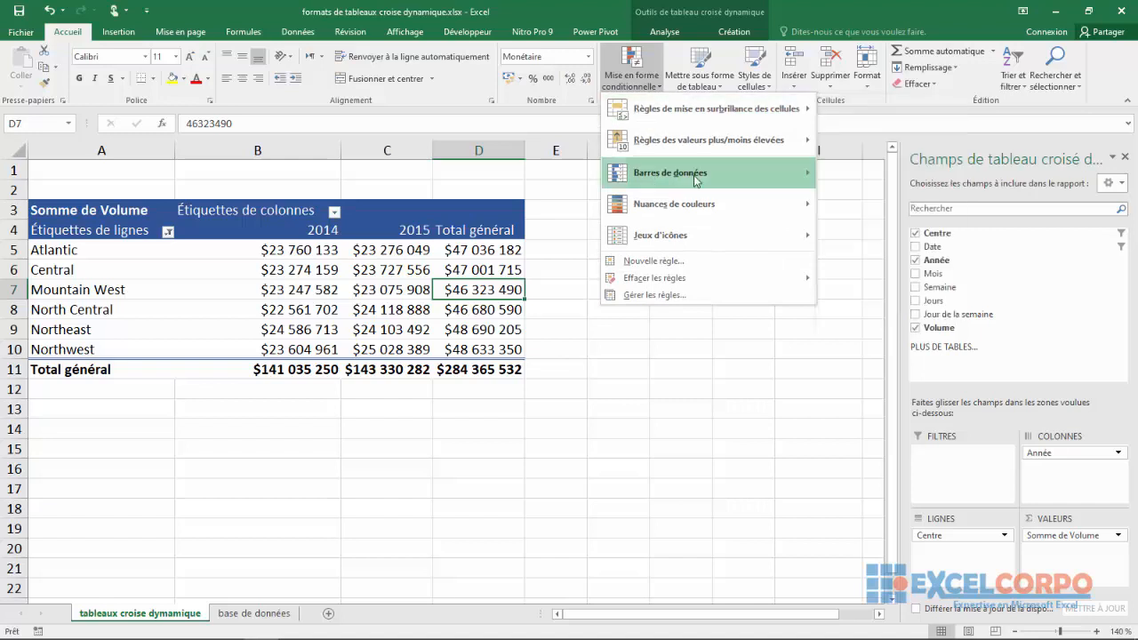
{"action": "mouse_move", "coordinate": [722, 175]}
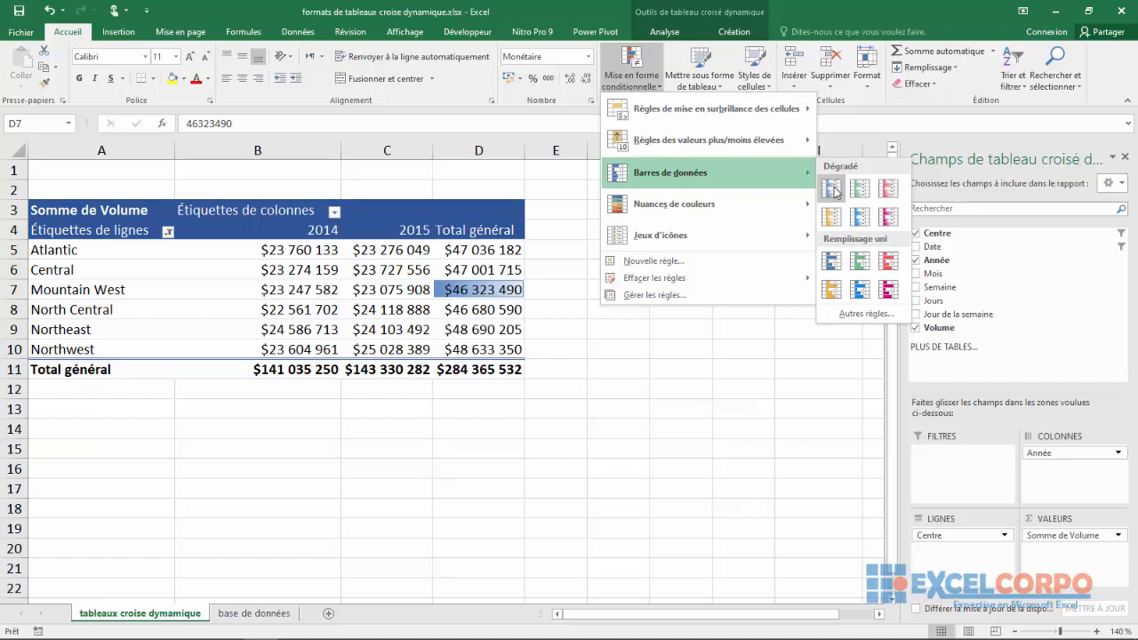
{"action": "left_click", "coordinate": [555, 309]}
{"action": "left_click", "coordinate": [618, 349]}
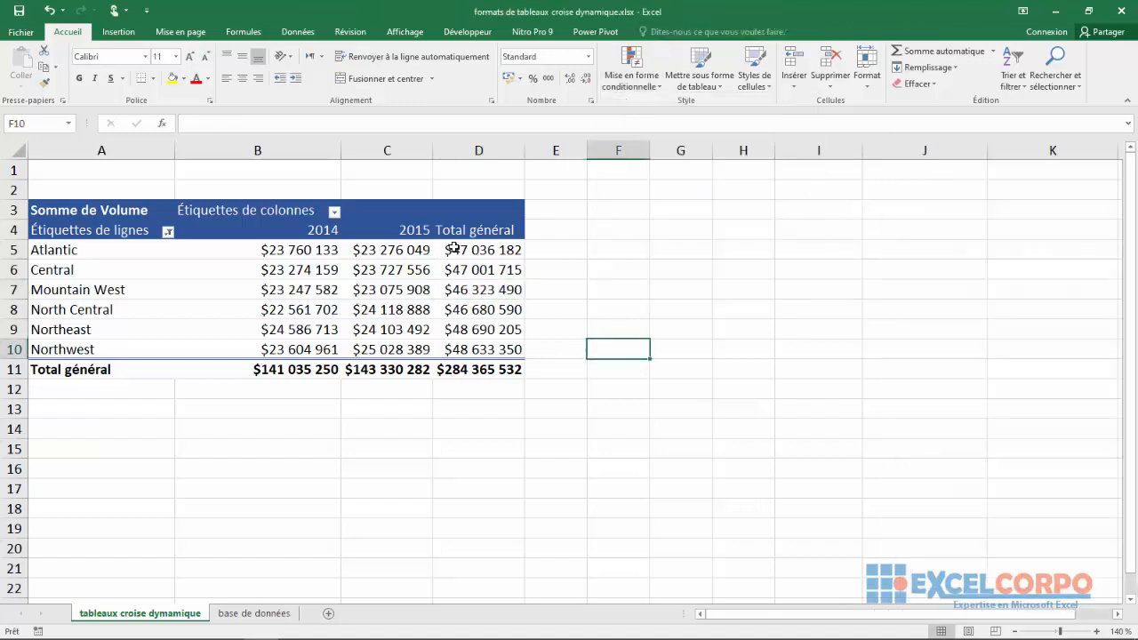
{"action": "left_click_drag", "start_coordinate": [453, 249], "coordinate": [463, 366]}
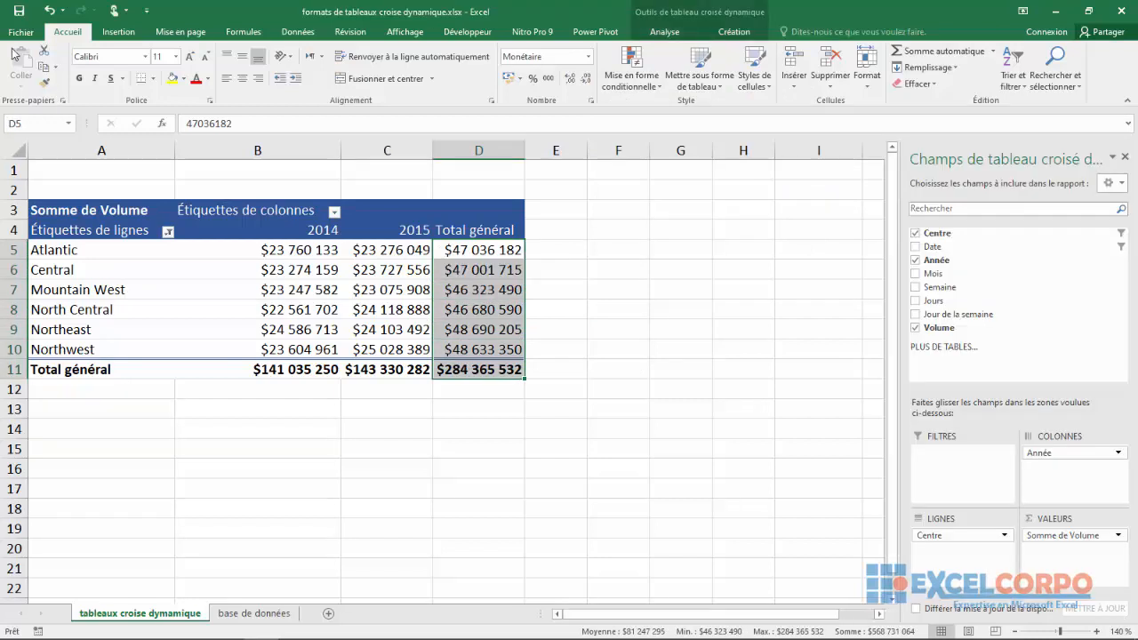
{"action": "left_click", "coordinate": [658, 93]}
{"action": "mouse_move", "coordinate": [673, 180]}
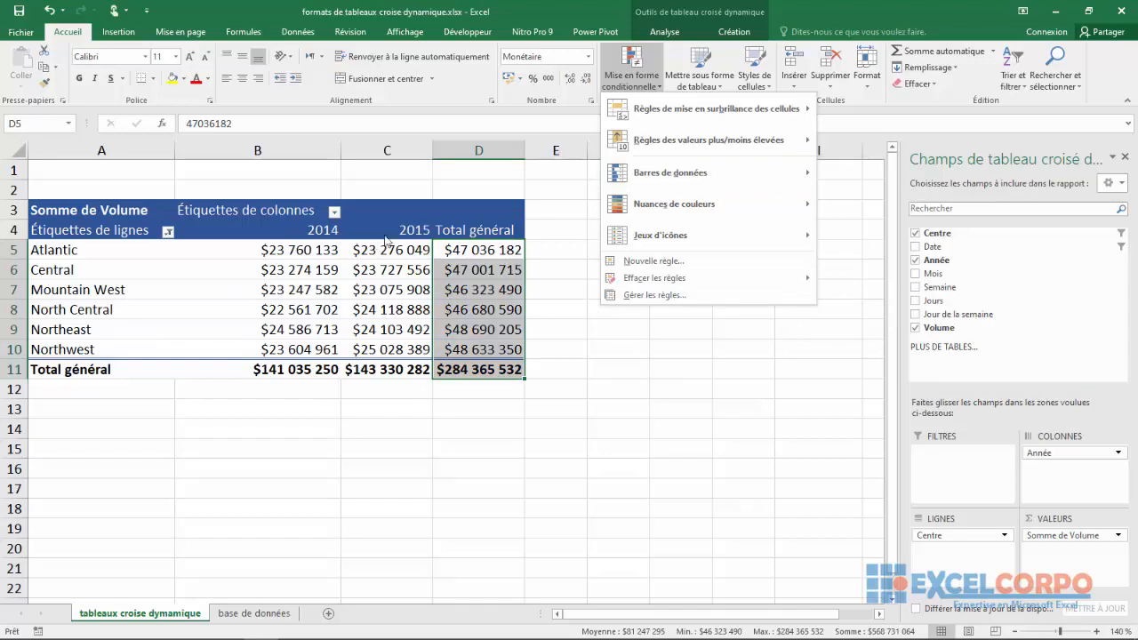
{"action": "left_click", "coordinate": [515, 306]}
{"action": "left_click", "coordinate": [486, 277]}
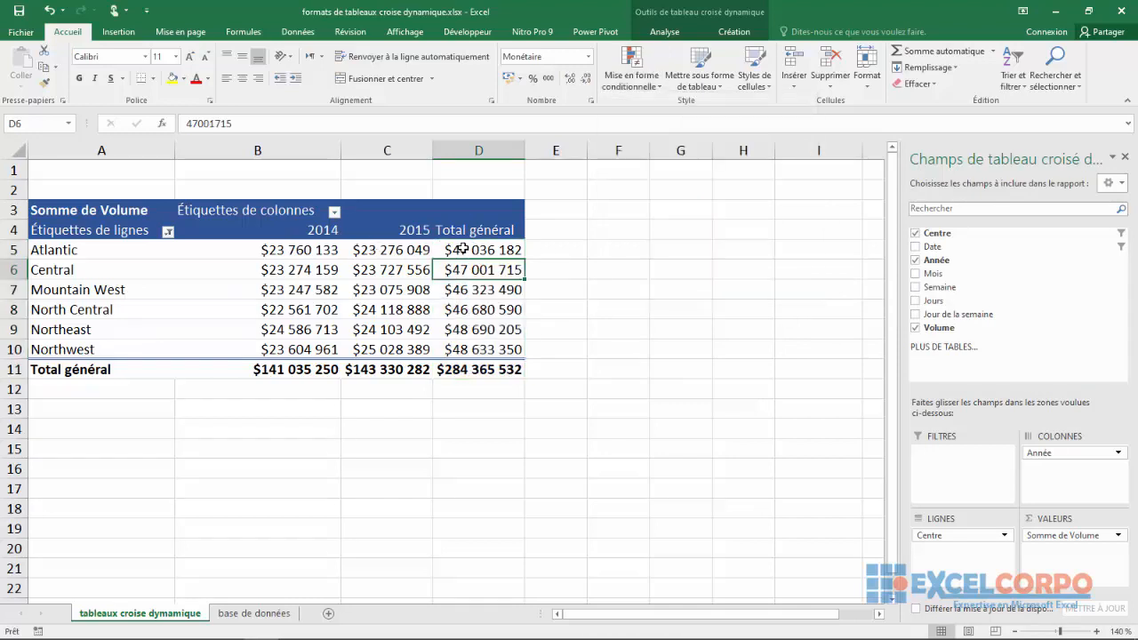
{"action": "left_click_drag", "start_coordinate": [469, 250], "coordinate": [471, 352]}
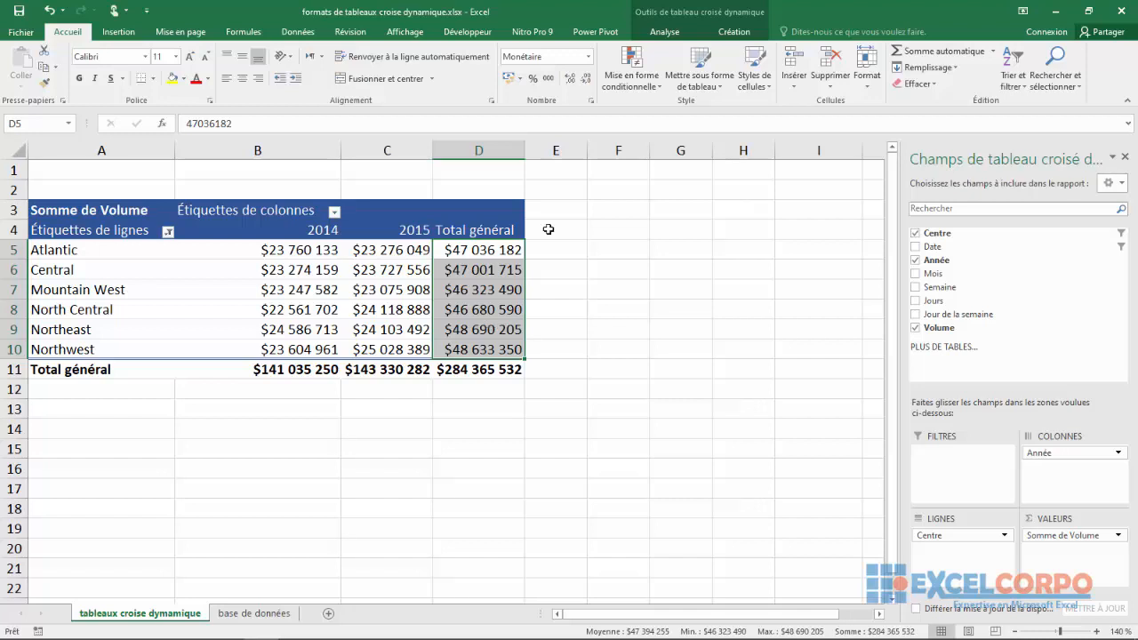
{"action": "left_click", "coordinate": [653, 88]}
{"action": "mouse_move", "coordinate": [779, 174]}
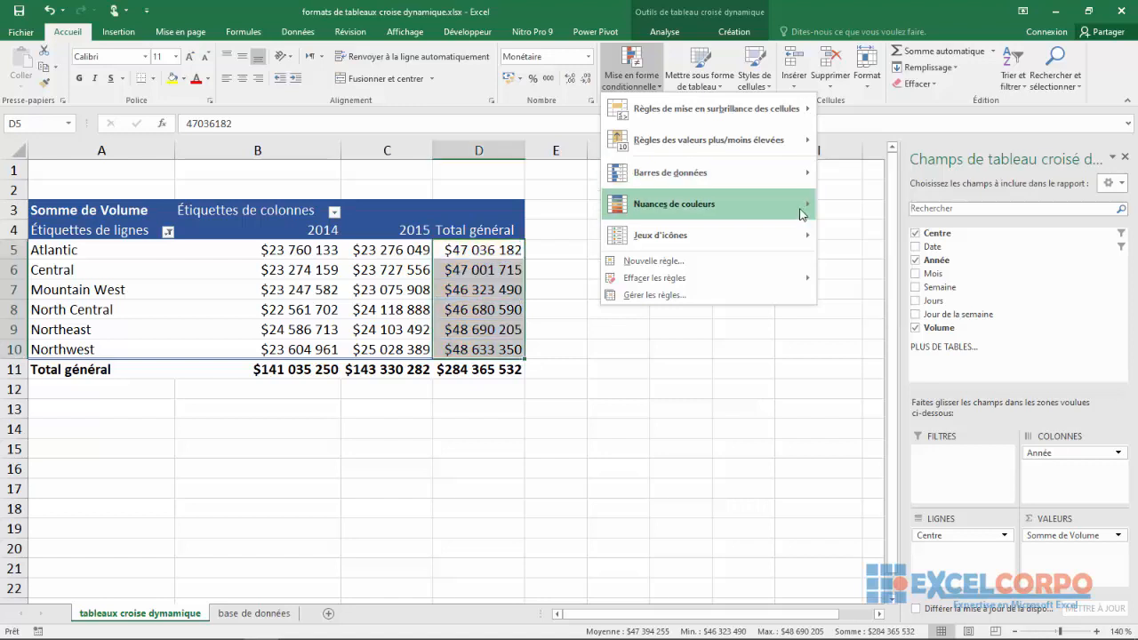
{"action": "mouse_move", "coordinate": [809, 209]}
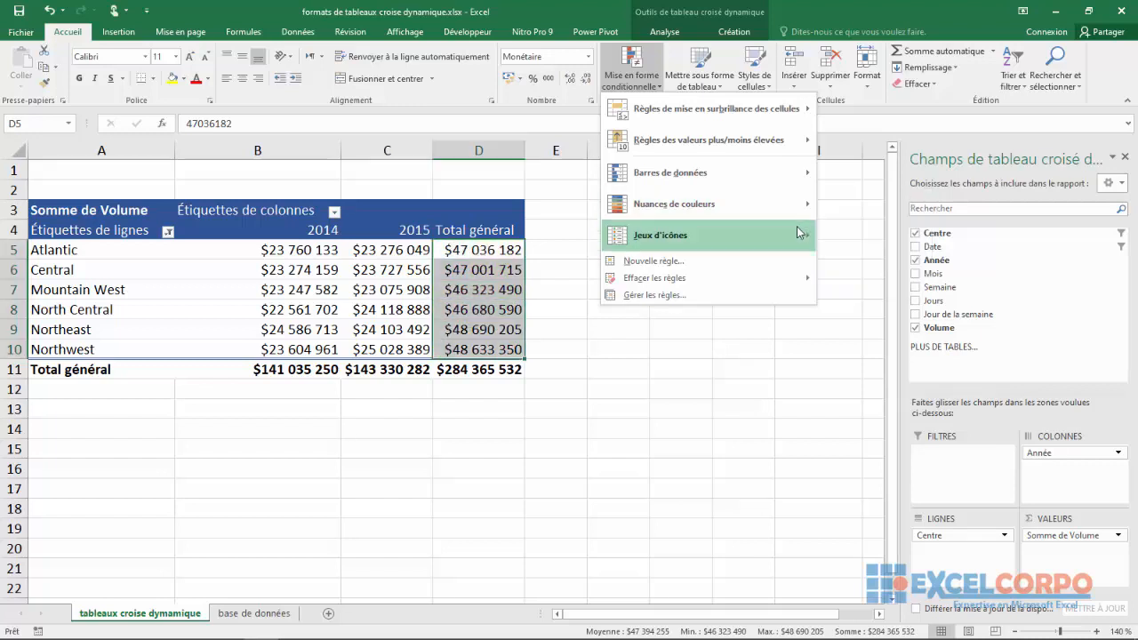
{"action": "left_click", "coordinate": [681, 417]}
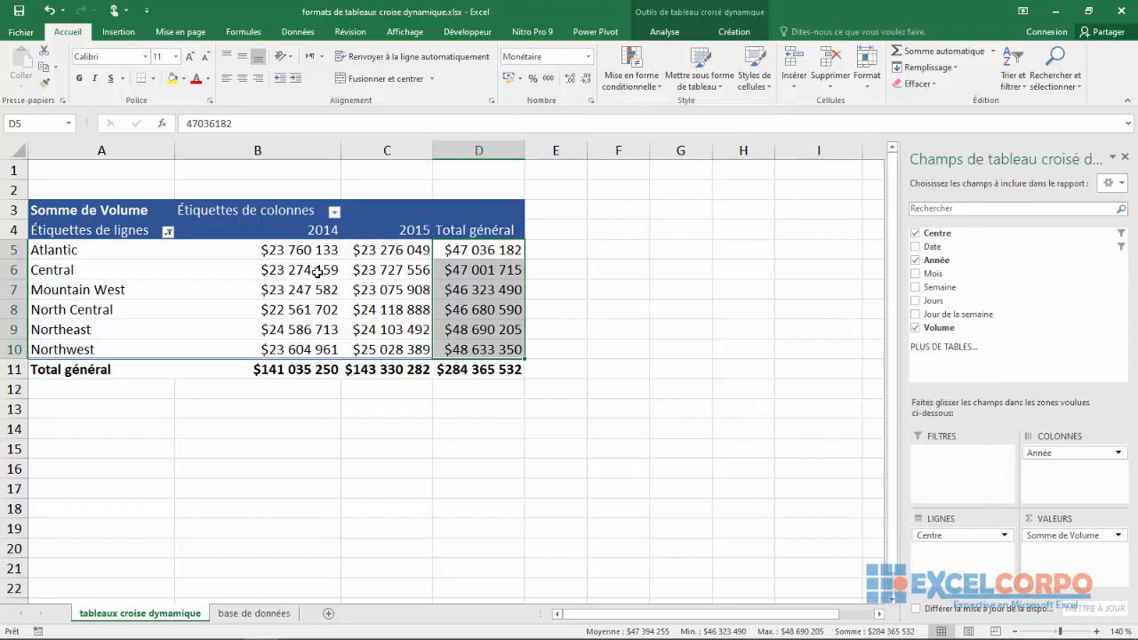
Preview data bars, colour scales and icon sets on the pivot values in B5:D10 without applying any of them.
{"action": "left_click_drag", "start_coordinate": [289, 253], "coordinate": [487, 348]}
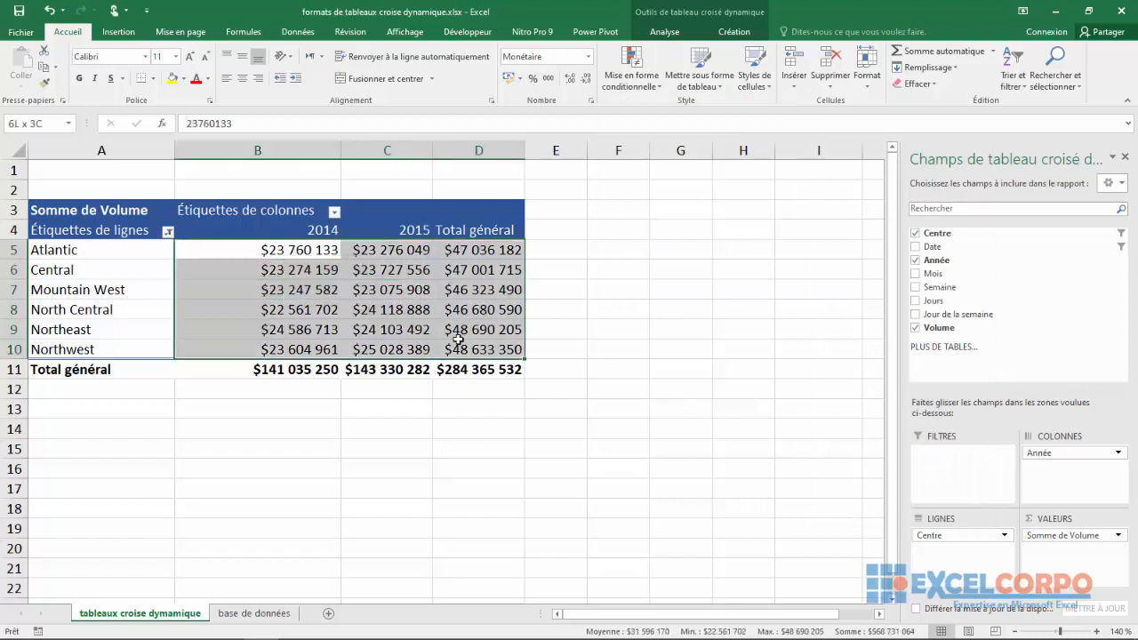
{"action": "left_click", "coordinate": [656, 88]}
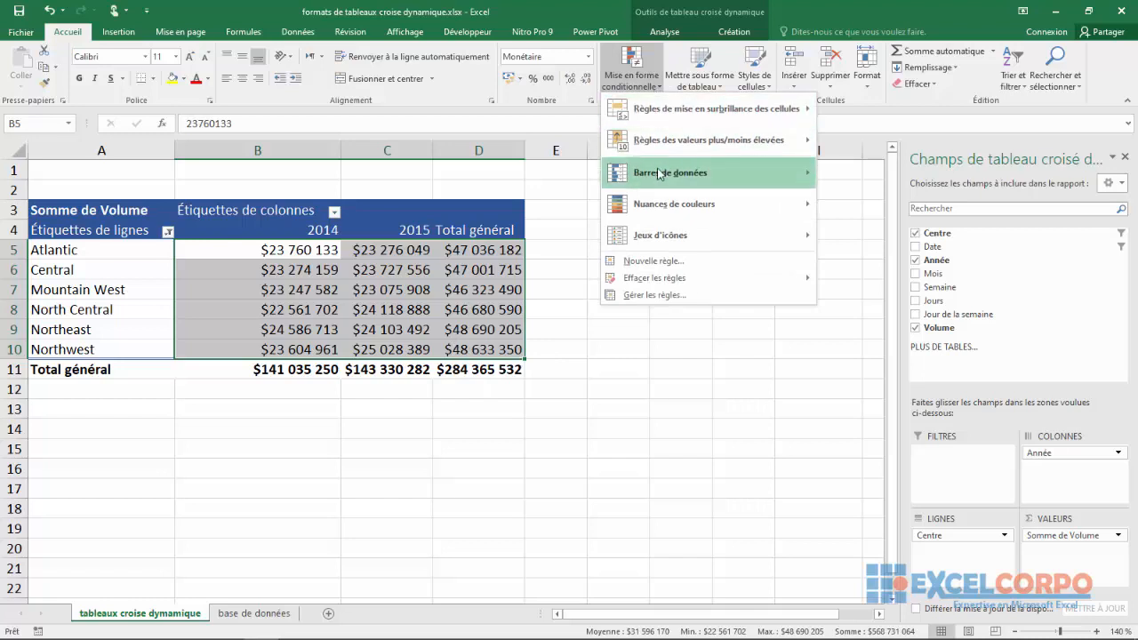
{"action": "mouse_move", "coordinate": [730, 173]}
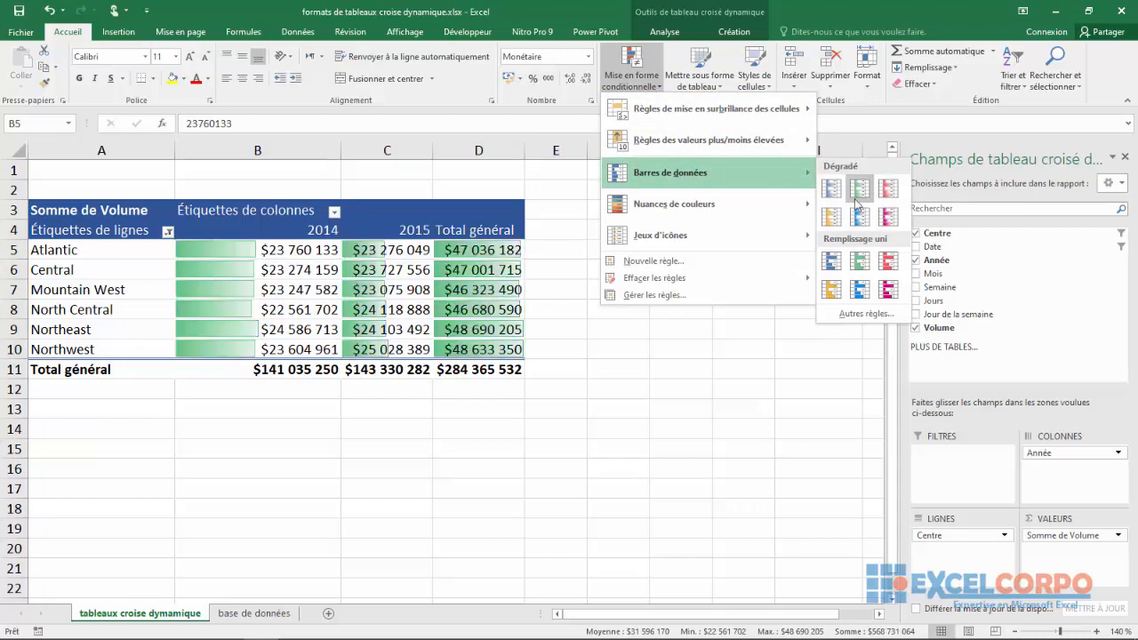
{"action": "mouse_move", "coordinate": [753, 210]}
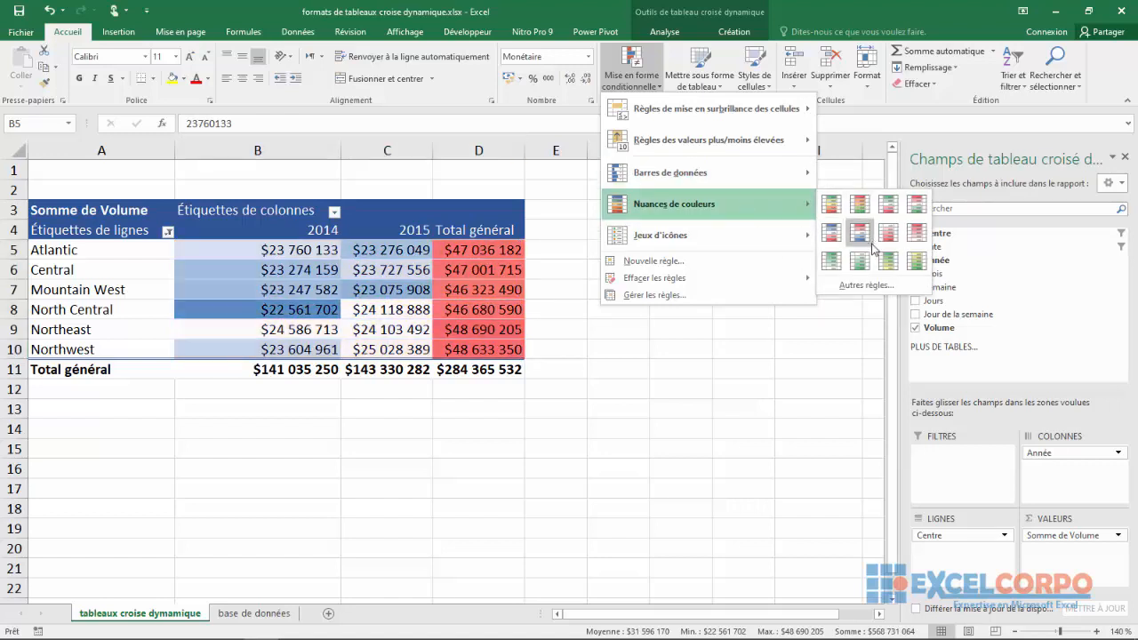
{"action": "mouse_move", "coordinate": [743, 229]}
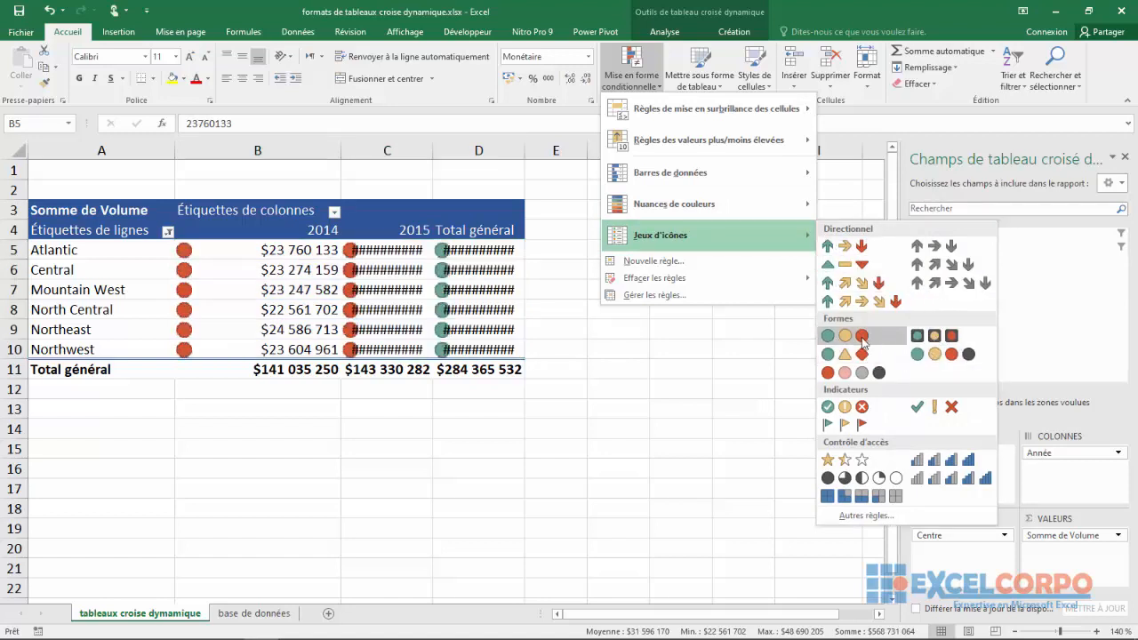
{"action": "key", "text": "Escape"}
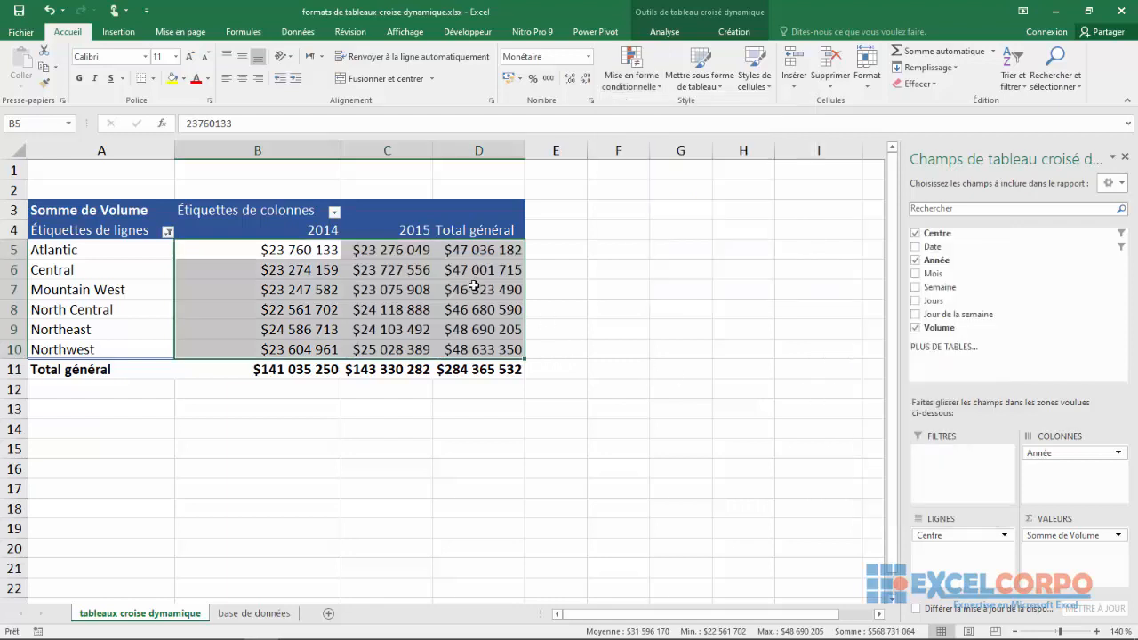
{"action": "left_click", "coordinate": [599, 285]}
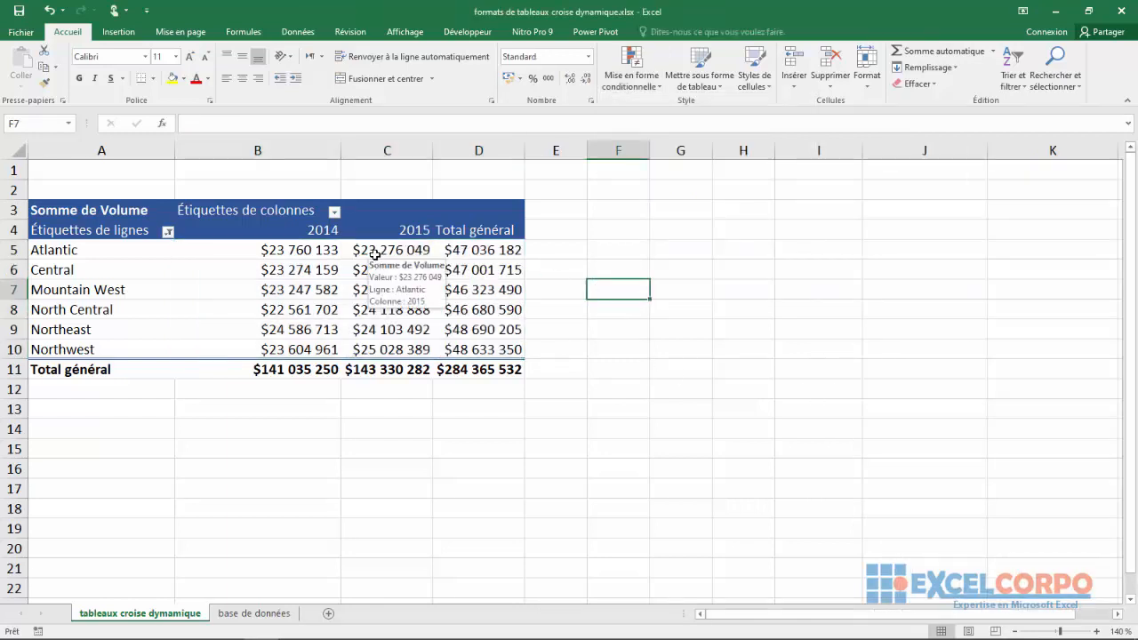
Apply the uncircled check, exclamation mark and cross icon set to the 2015 values in C5:C10 and widen column C slightly.
{"action": "left_click_drag", "start_coordinate": [378, 261], "coordinate": [385, 352]}
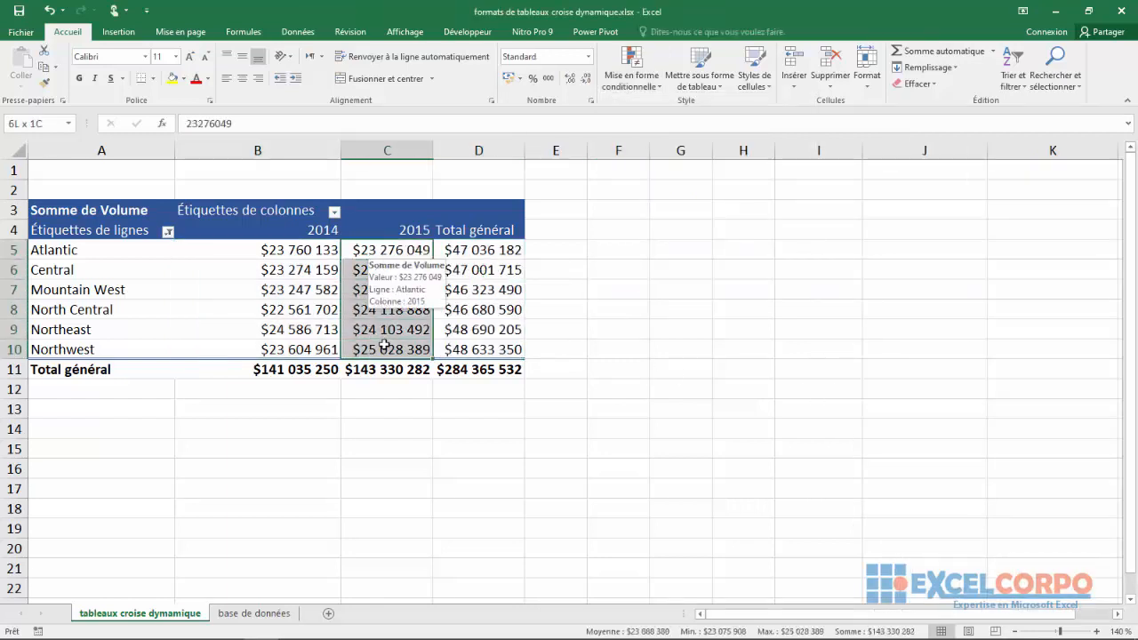
{"action": "left_click", "coordinate": [656, 85]}
{"action": "mouse_move", "coordinate": [694, 234]}
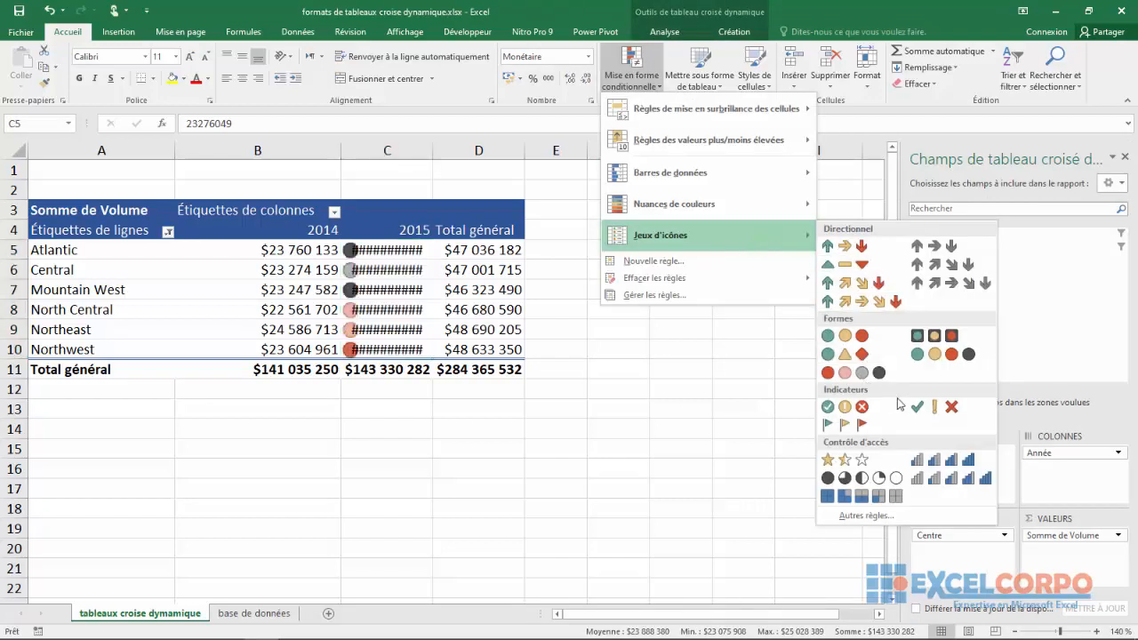
{"action": "left_click", "coordinate": [928, 414]}
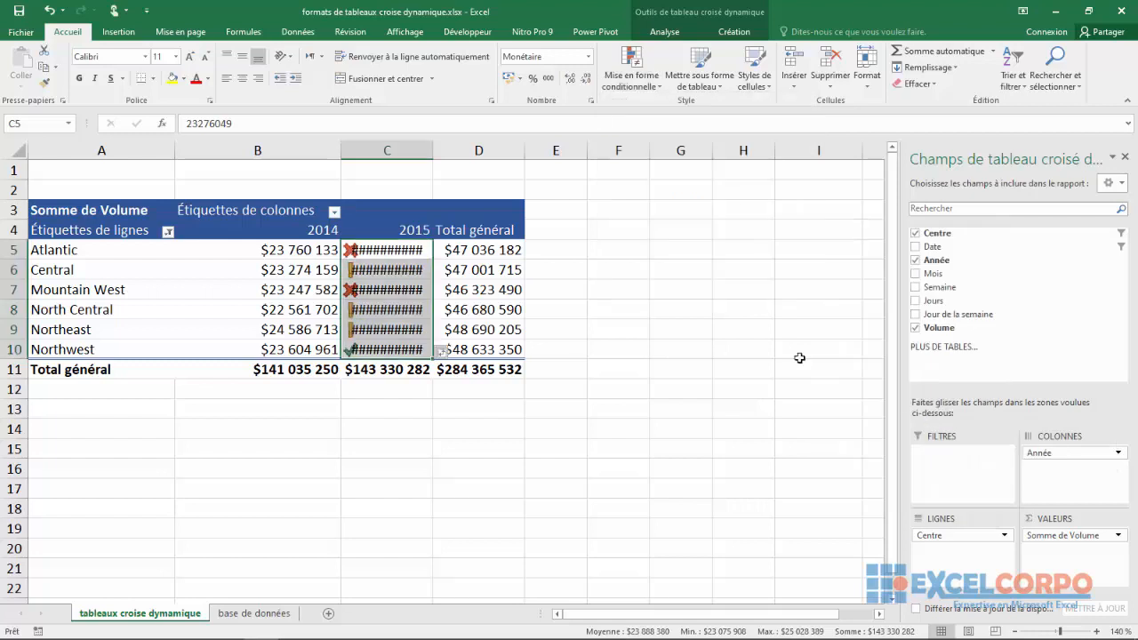
{"action": "left_click_drag", "start_coordinate": [433, 153], "coordinate": [449, 157]}
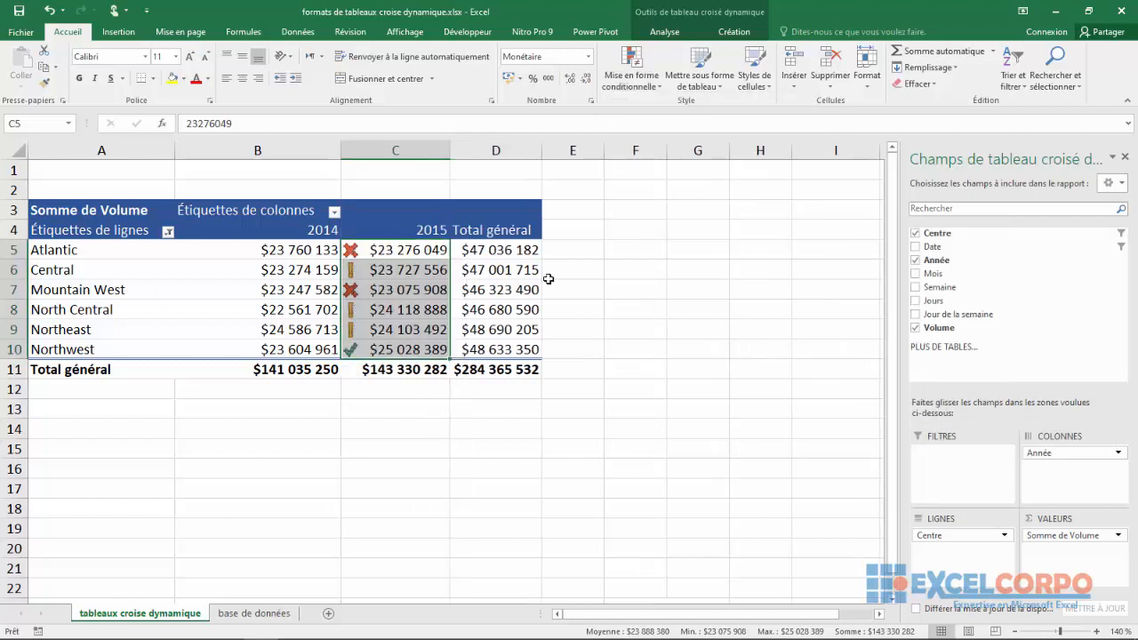
{"action": "left_click", "coordinate": [581, 275]}
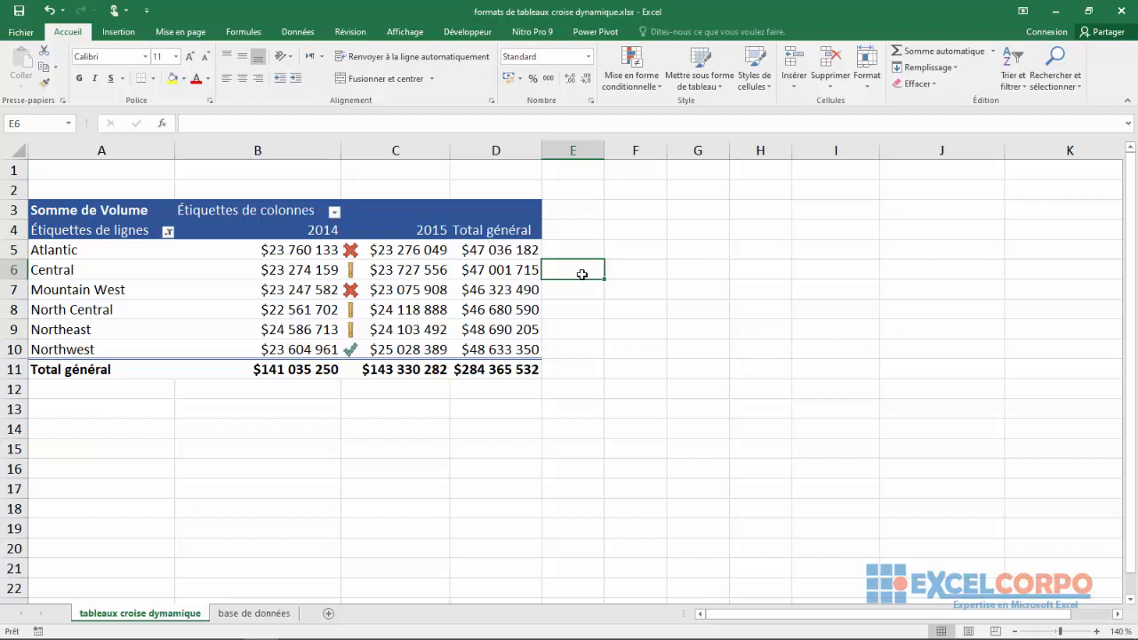
Apply the sixth PivotTable style in the second row of the Foncé group, with dark headers and light blue rows.
{"action": "left_click", "coordinate": [521, 282]}
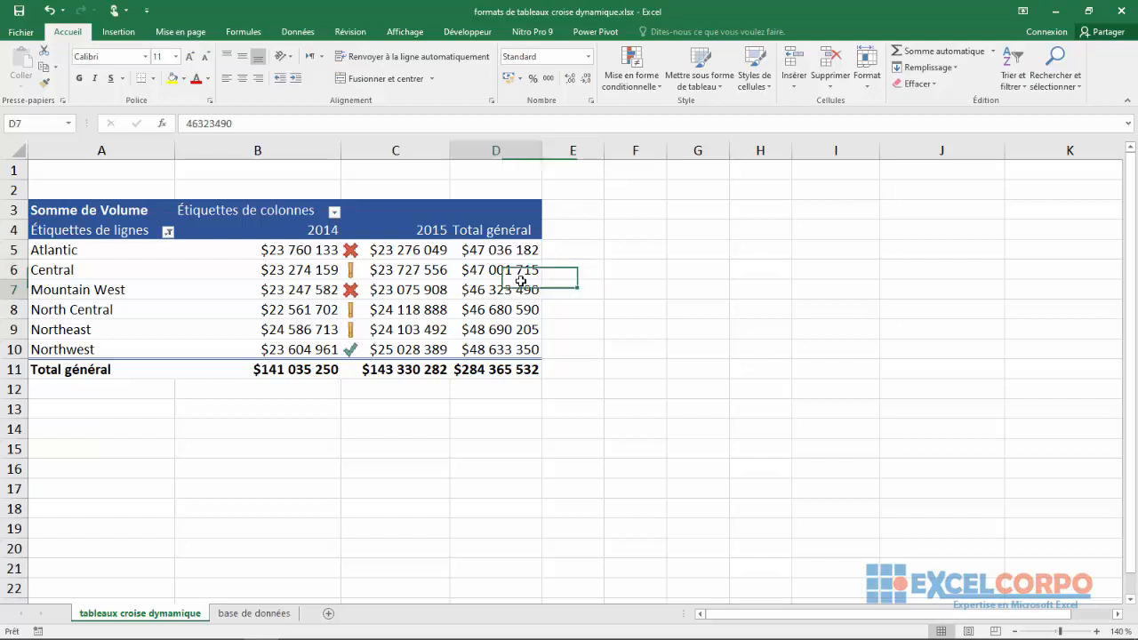
{"action": "left_click", "coordinate": [726, 33]}
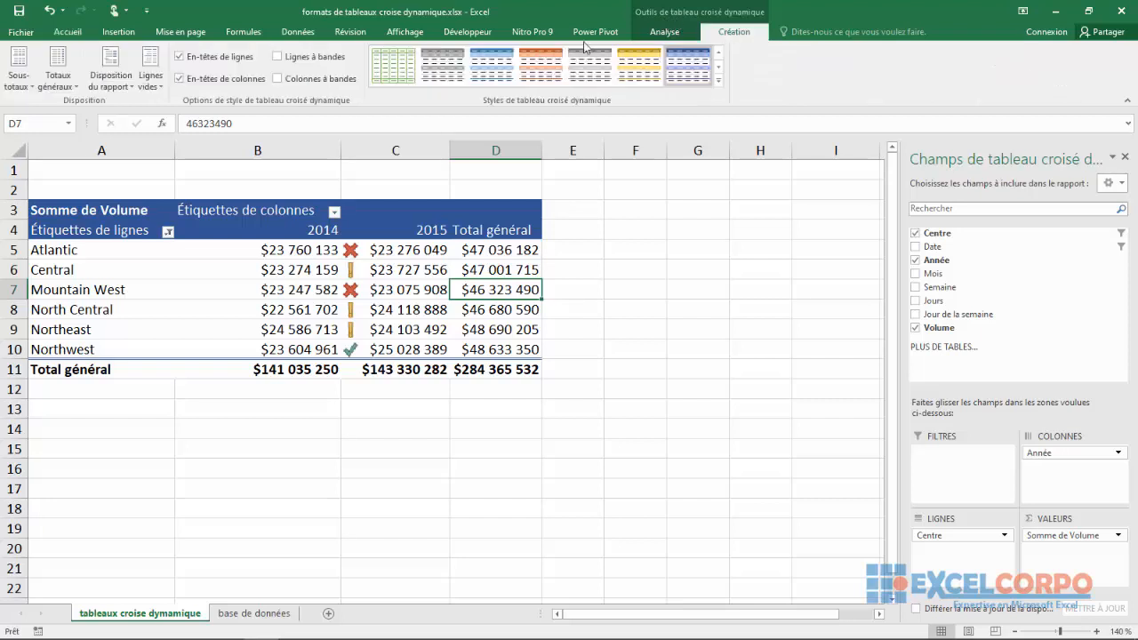
{"action": "left_click", "coordinate": [719, 80]}
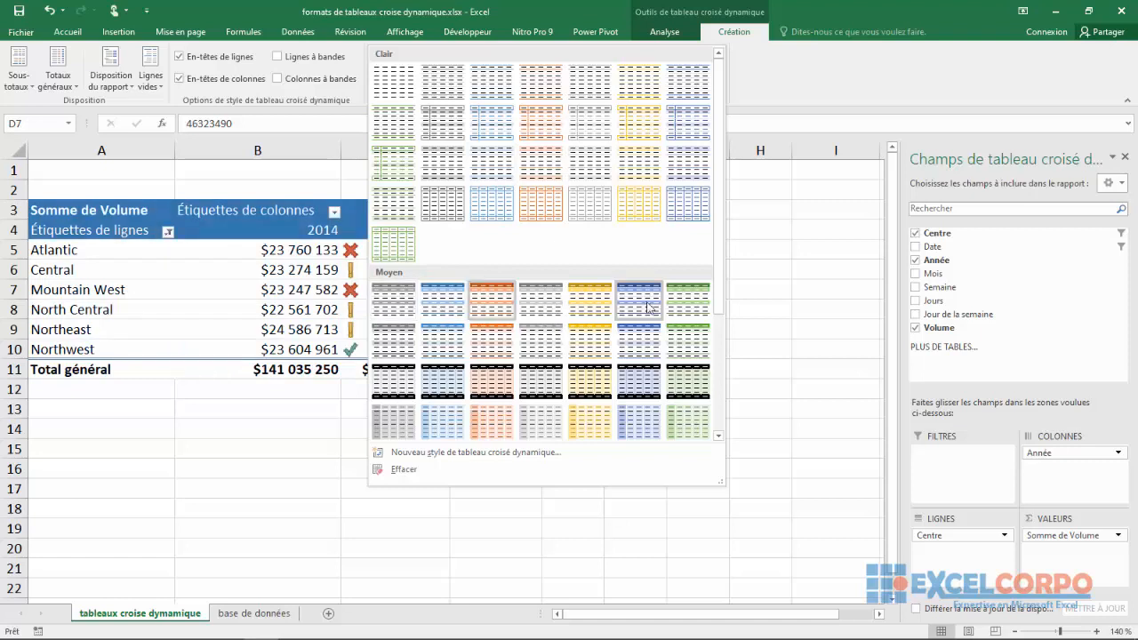
{"action": "left_click_drag", "start_coordinate": [722, 265], "coordinate": [713, 406]}
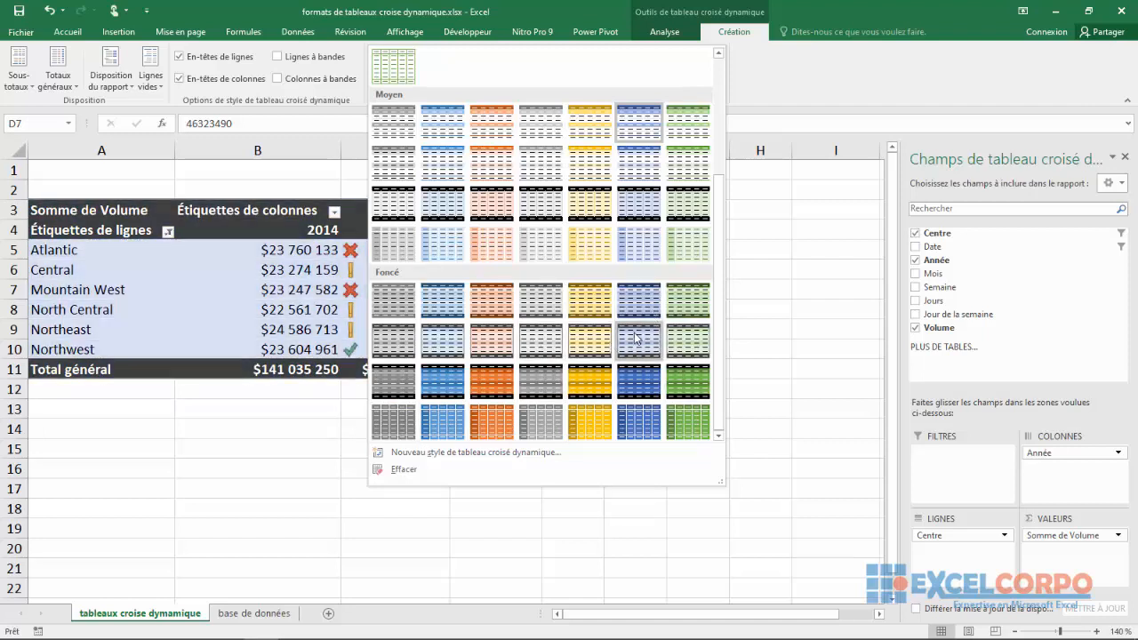
{"action": "left_click", "coordinate": [637, 339]}
{"action": "left_click", "coordinate": [639, 350]}
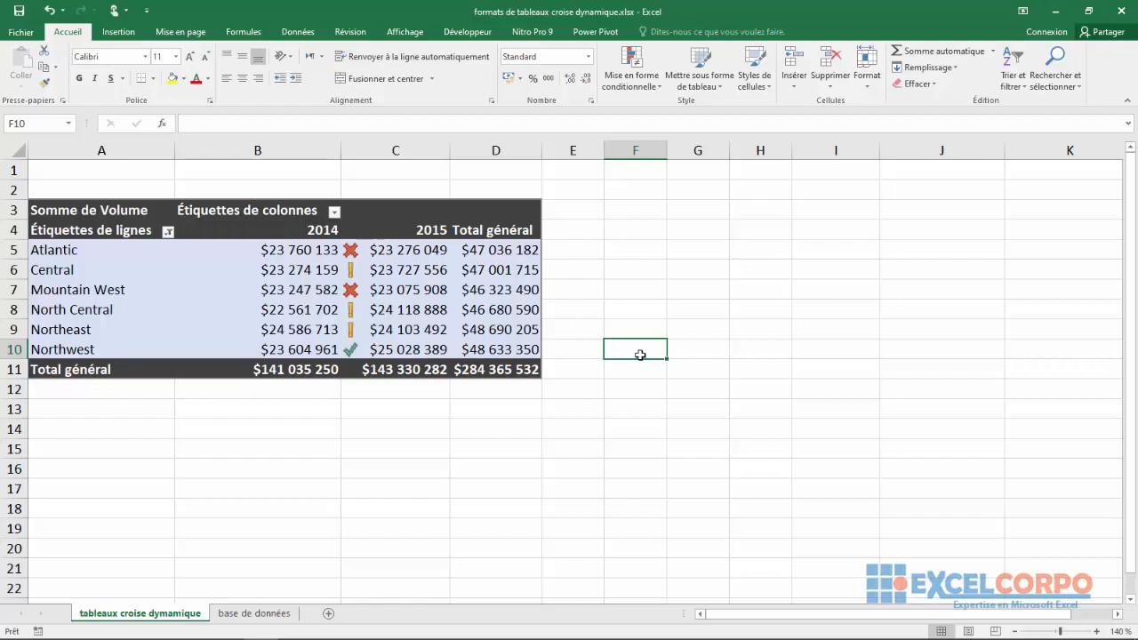
Start a new custom PivotTable style and name it Mon Style.
{"action": "left_click", "coordinate": [452, 292]}
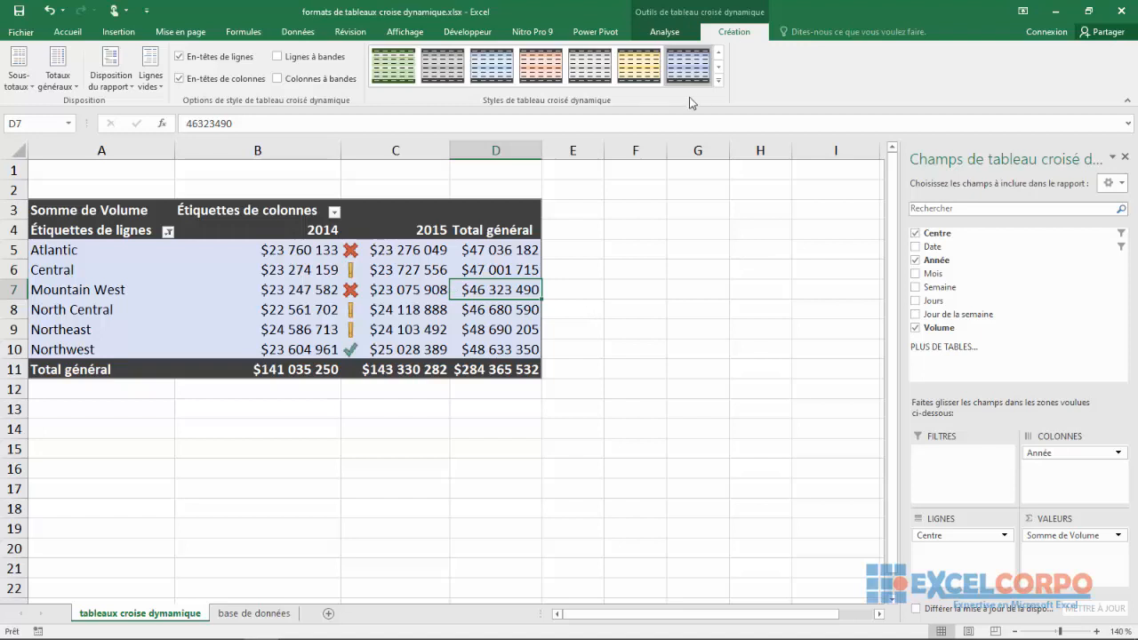
{"action": "left_click", "coordinate": [716, 80]}
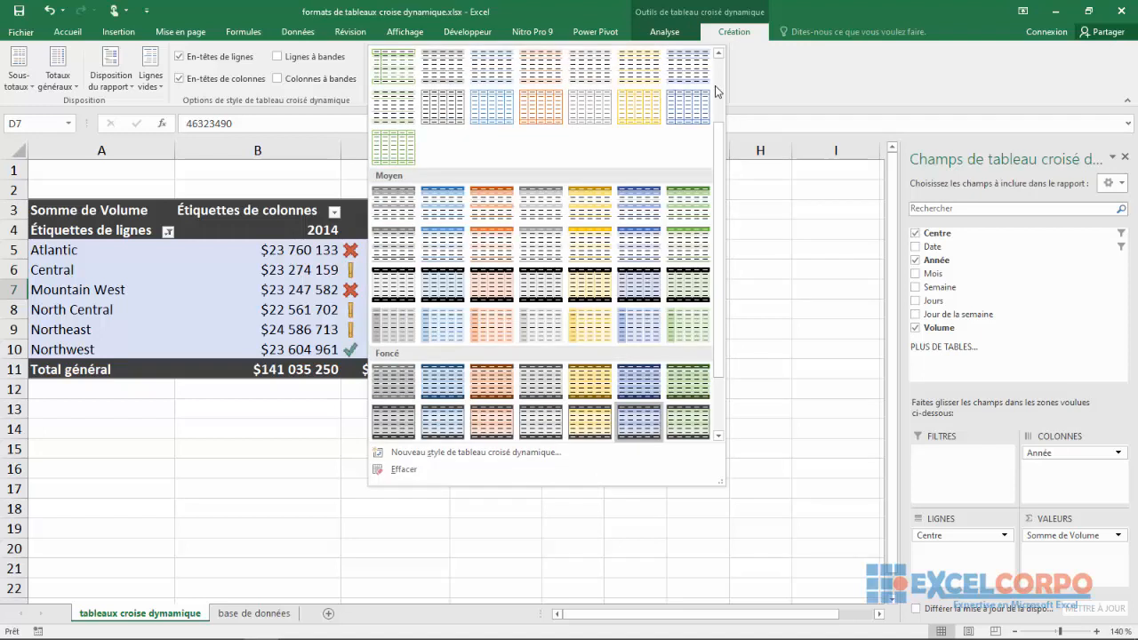
{"action": "left_click", "coordinate": [449, 452]}
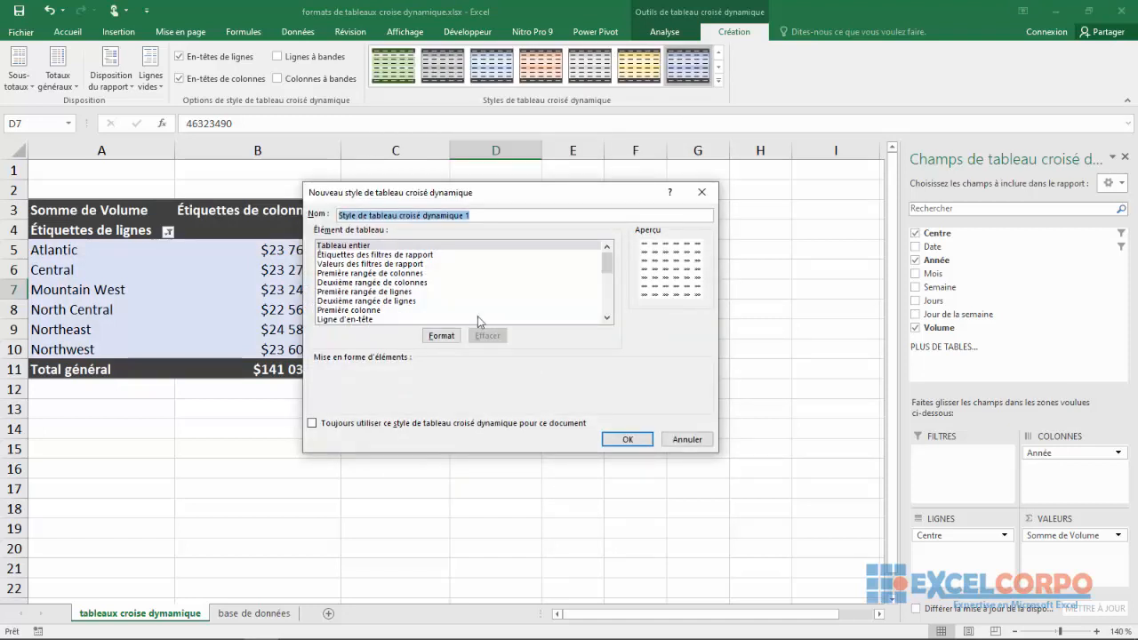
{"action": "left_click", "coordinate": [486, 214]}
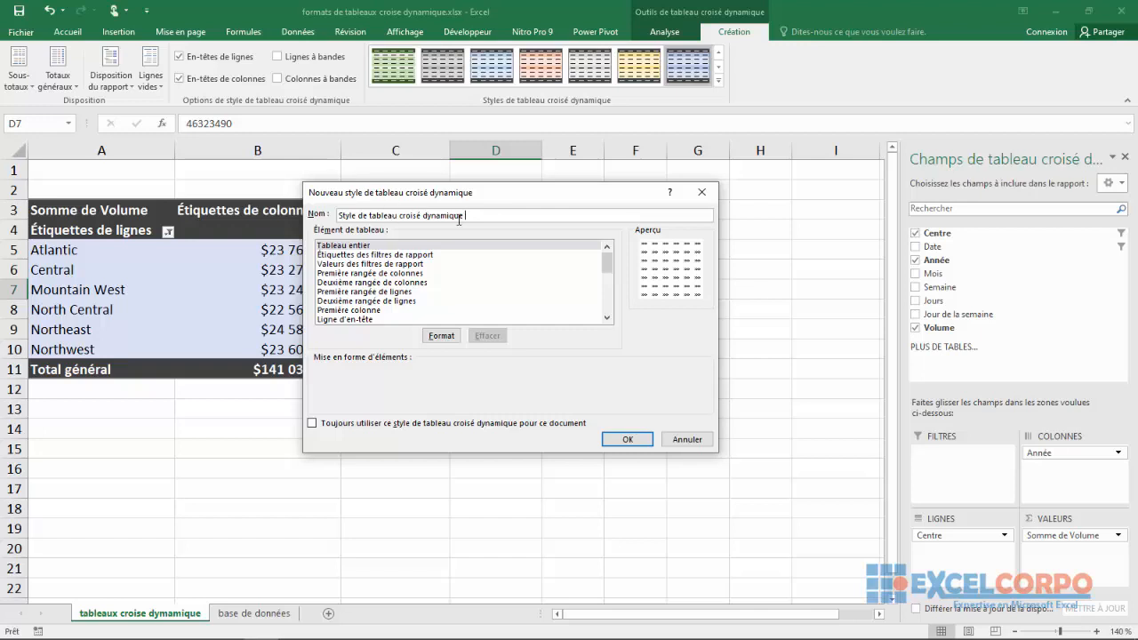
{"action": "key", "text": "BackSpace"}
{"action": "key", "text": "BackSpace"}
{"action": "key", "text": "BackSpace"}
{"action": "key", "text": "BackSpace"}
{"action": "key", "text": "BackSpace"}
{"action": "key", "text": "BackSpace"}
{"action": "key", "text": "BackSpace"}
{"action": "key", "text": "BackSpace"}
{"action": "key", "text": "BackSpace"}
{"action": "key", "text": "BackSpace"}
{"action": "key", "text": "BackSpace"}
{"action": "key", "text": "BackSpace"}
{"action": "key", "text": "BackSpace"}
{"action": "key", "text": "BackSpace"}
{"action": "key", "text": "BackSpace"}
{"action": "key", "text": "BackSpace"}
{"action": "key", "text": "BackSpace"}
{"action": "key", "text": "BackSpace"}
{"action": "key", "text": "BackSpace"}
{"action": "key", "text": "BackSpace"}
{"action": "type", "text": "Mon Style"}
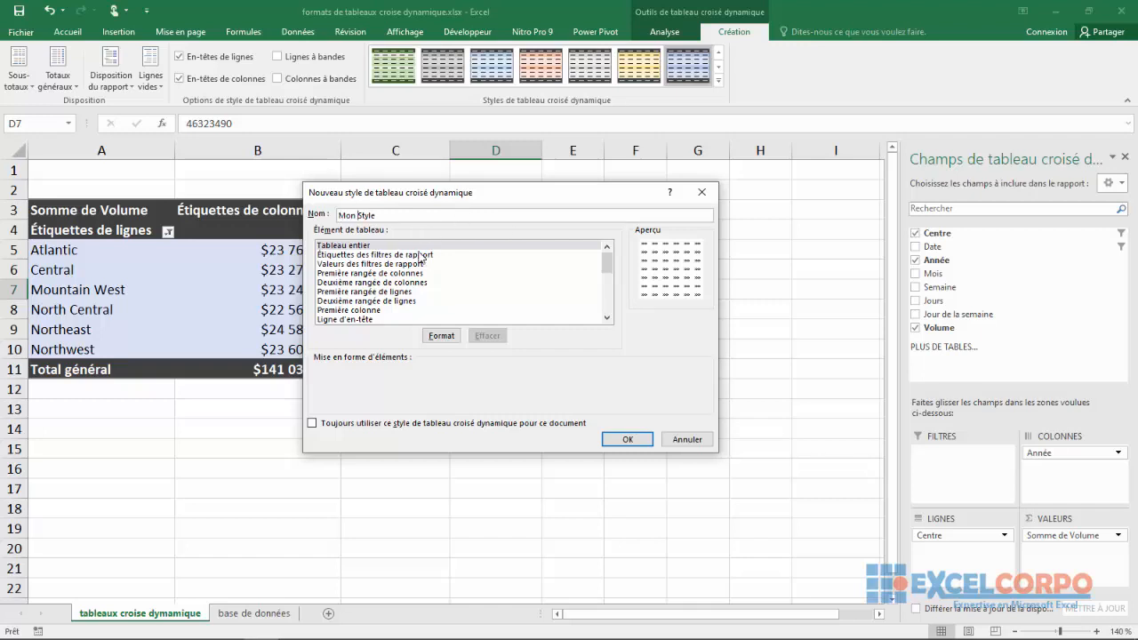
Look through the table elements that can be formatted in the style, from report filter labels to row and column stripes.
{"action": "left_click", "coordinate": [355, 255]}
{"action": "left_click", "coordinate": [359, 265]}
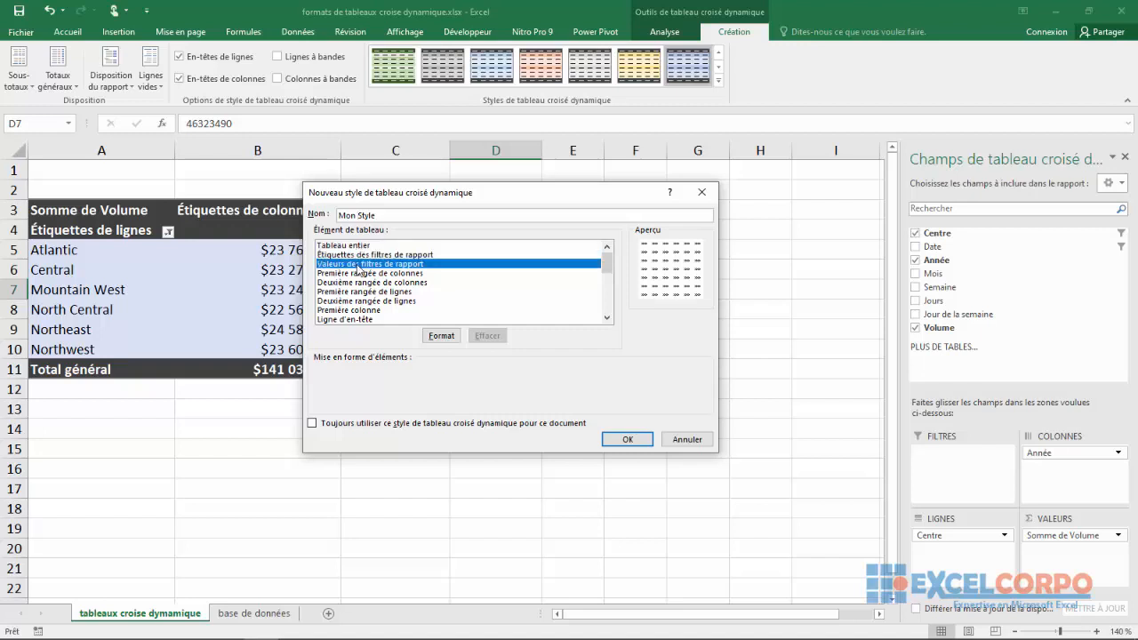
{"action": "left_click", "coordinate": [355, 273]}
{"action": "left_click", "coordinate": [358, 283]}
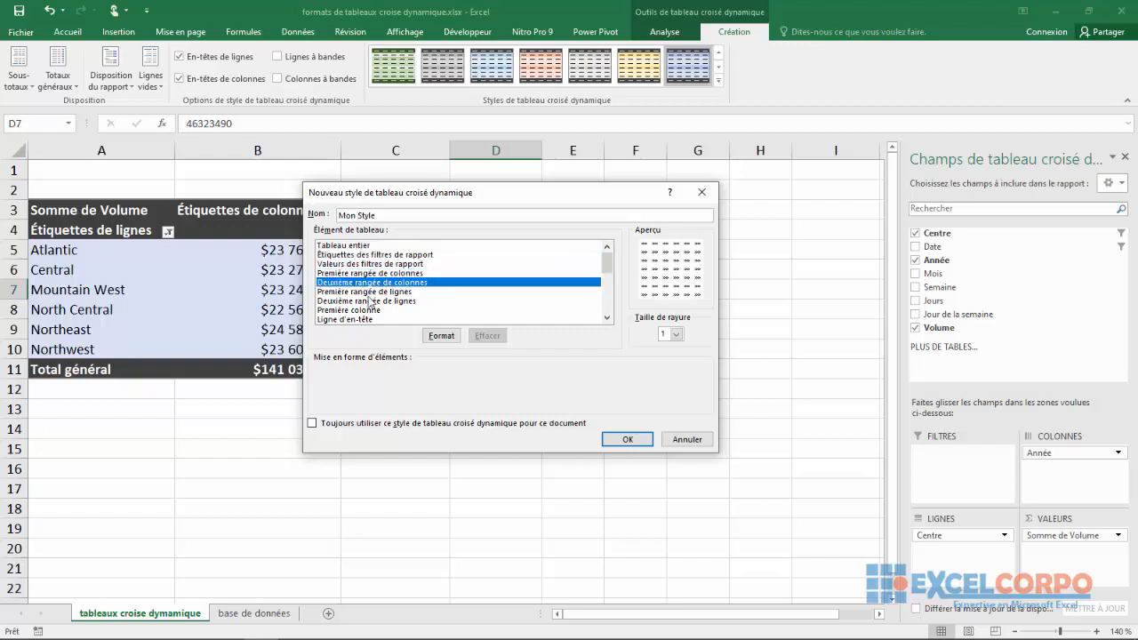
{"action": "left_click", "coordinate": [366, 300]}
{"action": "left_click", "coordinate": [366, 292]}
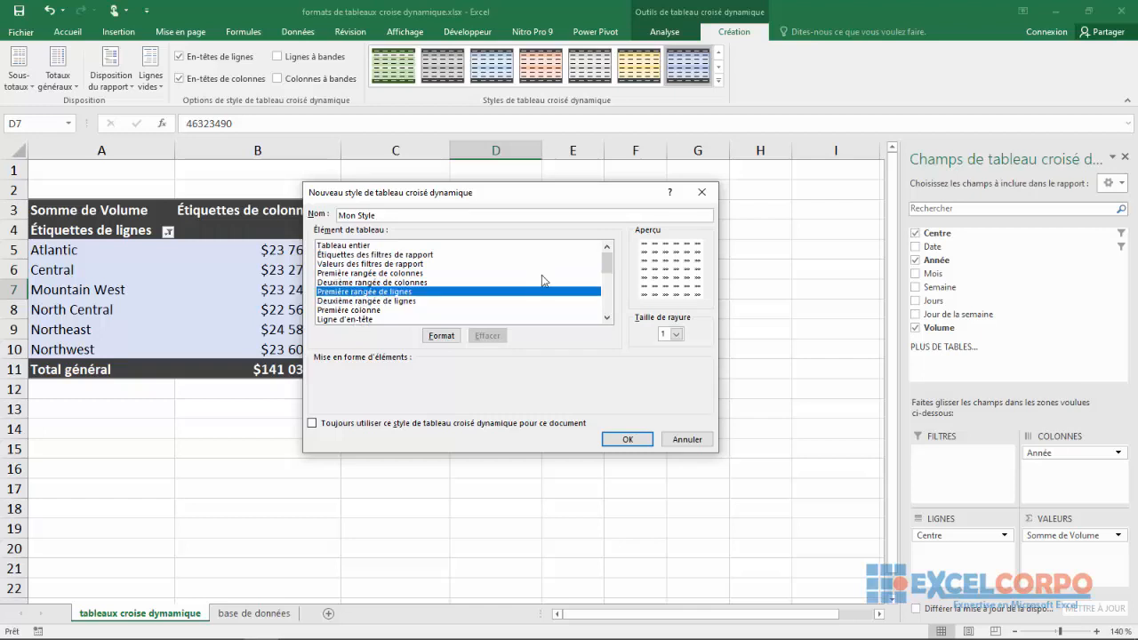
{"action": "mouse_move", "coordinate": [609, 265]}
{"action": "left_mouse_down"}
{"action": "mouse_move", "coordinate": [610, 335]}
{"action": "mouse_move", "coordinate": [609, 254]}
{"action": "left_mouse_up"}
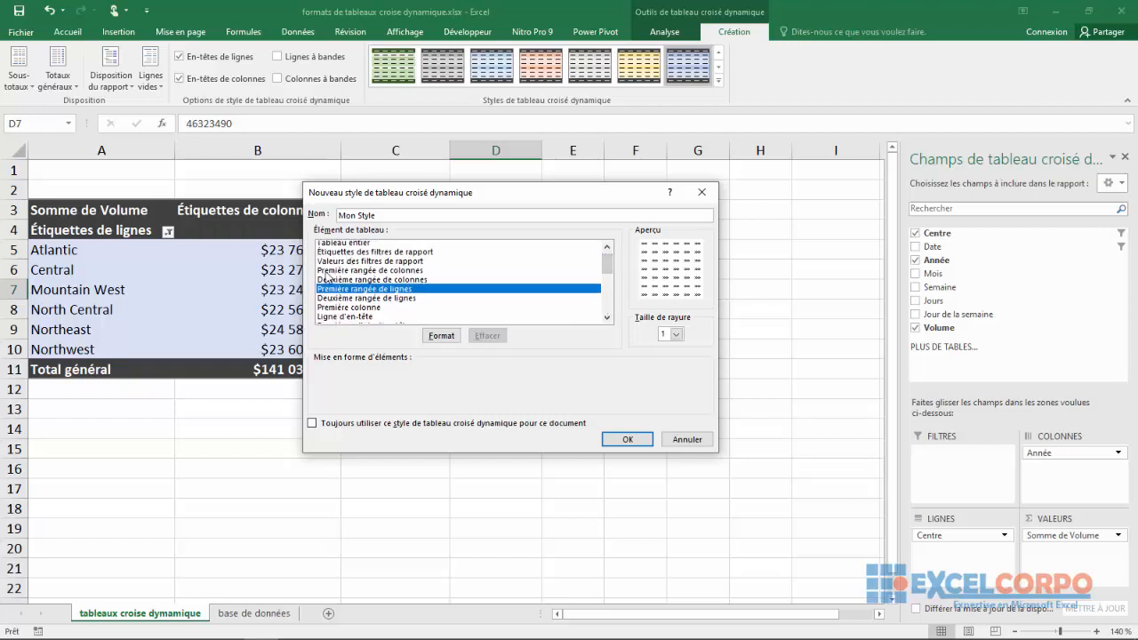
Format the Première rangée de colonnes element of Mon Style with bold text and the theme's green fill.
{"action": "left_click", "coordinate": [330, 271]}
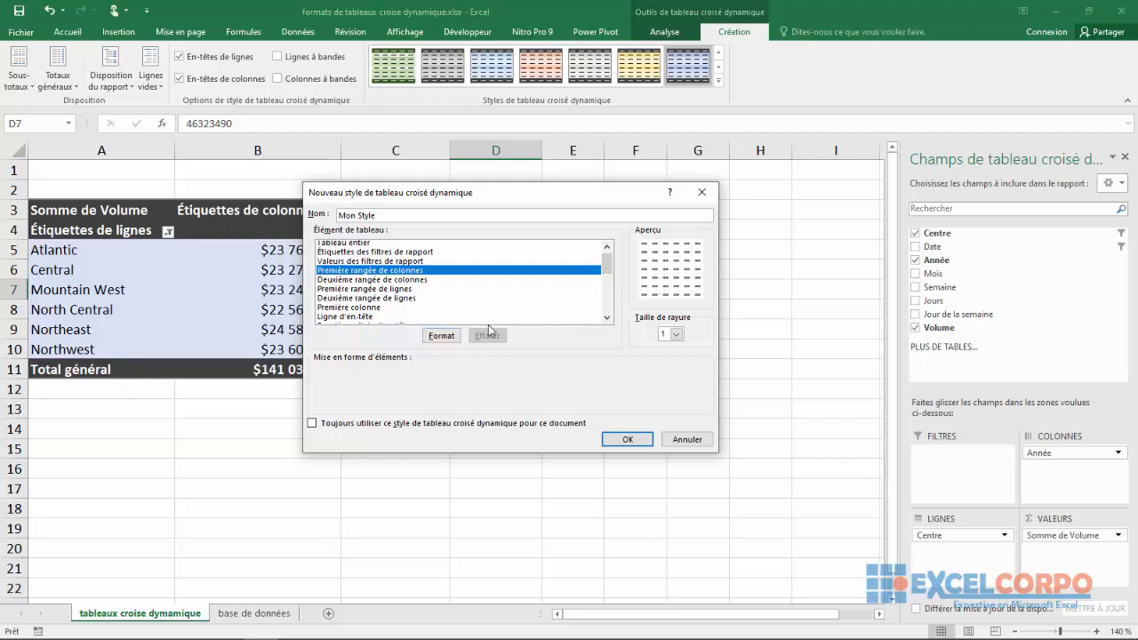
{"action": "left_click", "coordinate": [438, 339]}
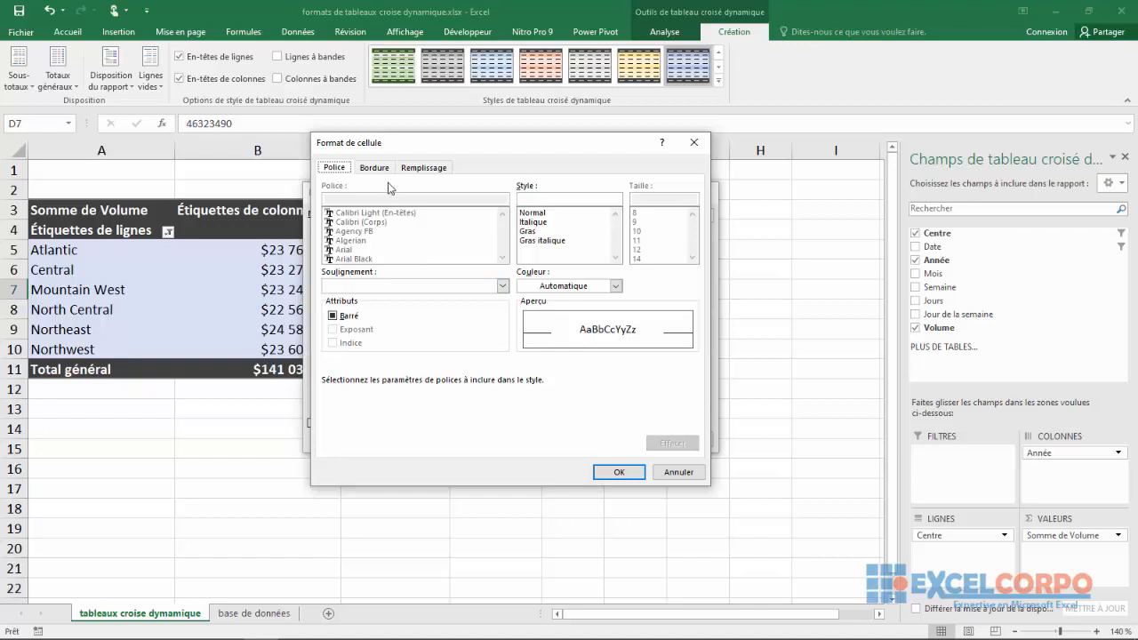
{"action": "left_click", "coordinate": [529, 234]}
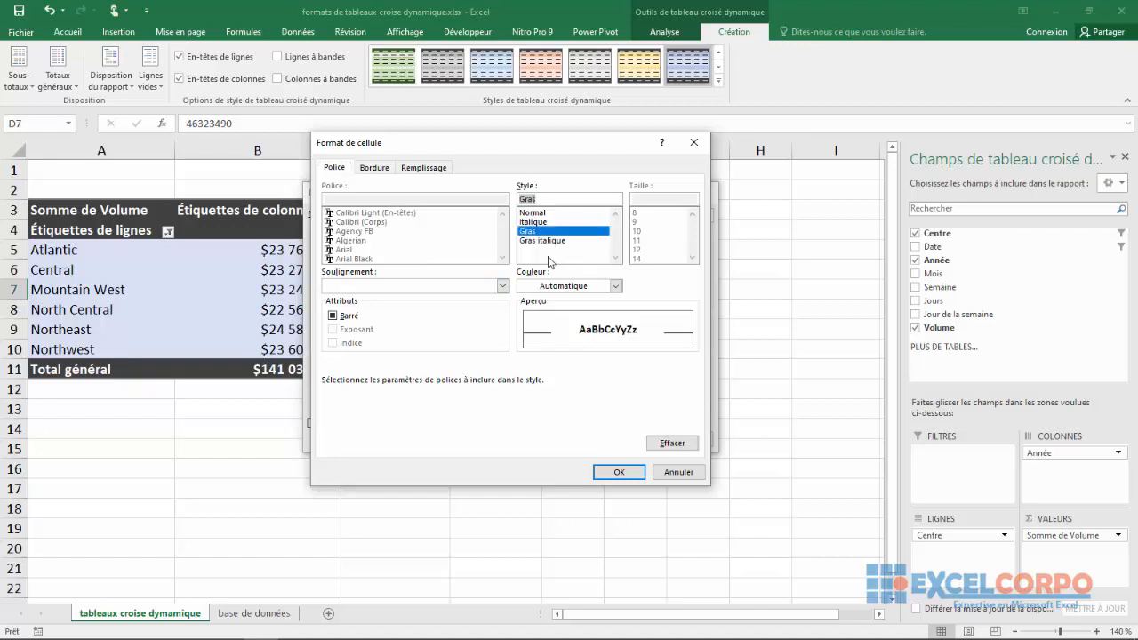
{"action": "left_click", "coordinate": [368, 168]}
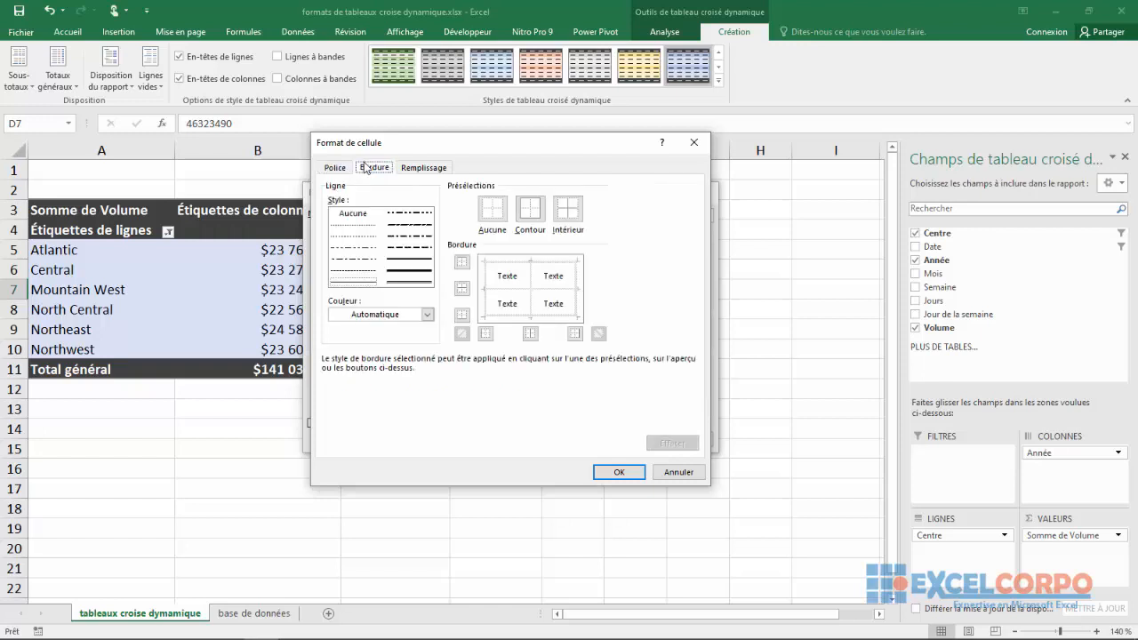
{"action": "left_click", "coordinate": [400, 263]}
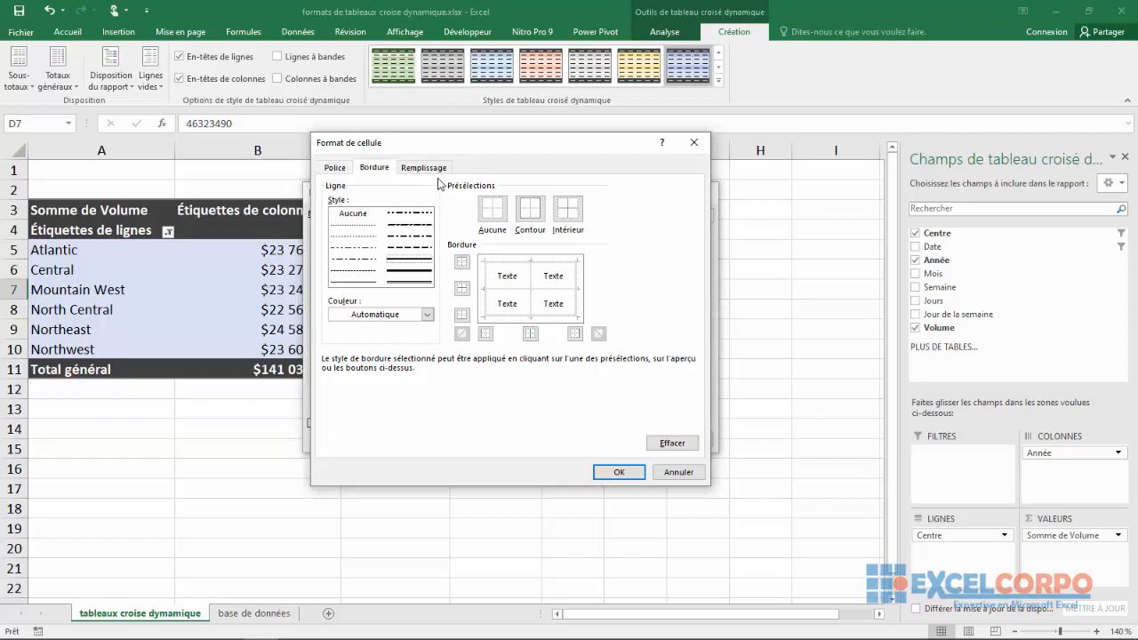
{"action": "left_click", "coordinate": [431, 169]}
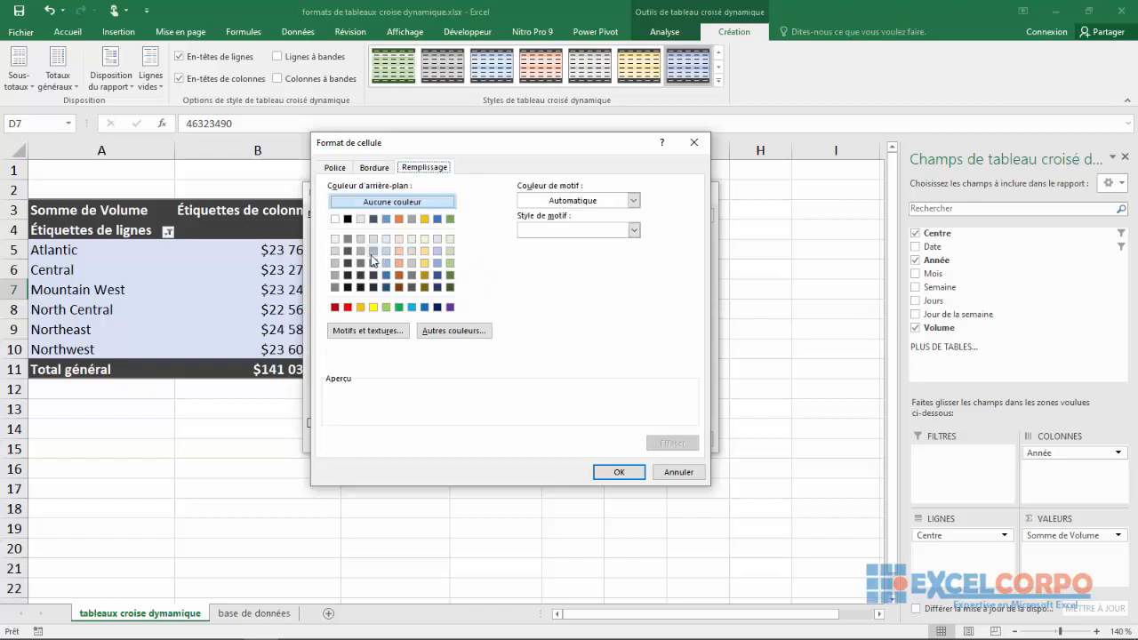
{"action": "left_click", "coordinate": [450, 219]}
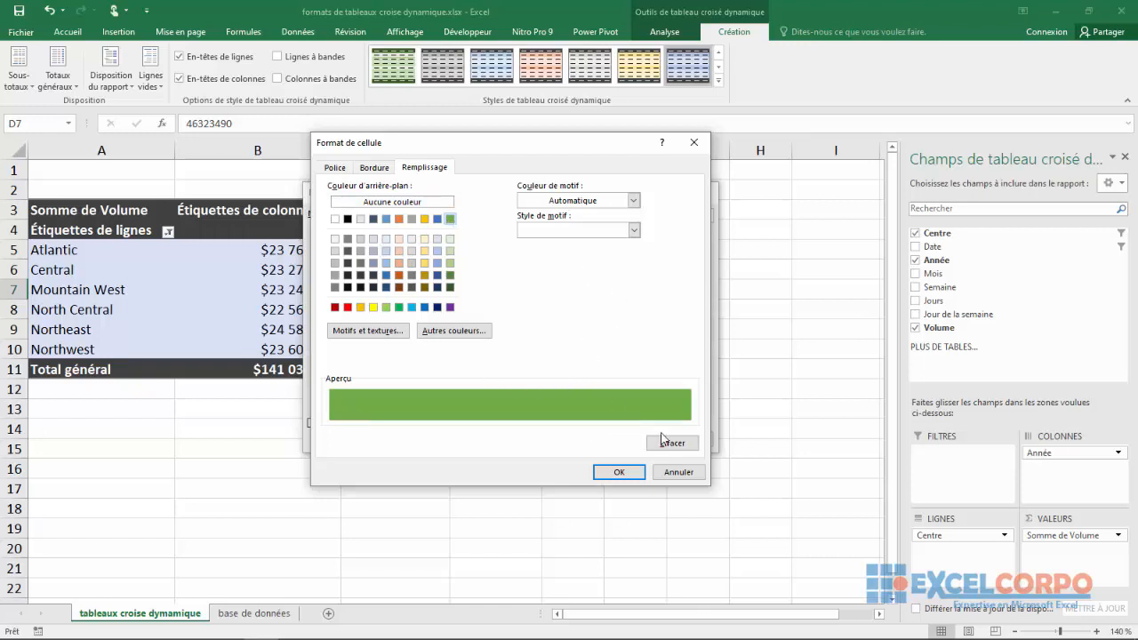
{"action": "left_click", "coordinate": [619, 473]}
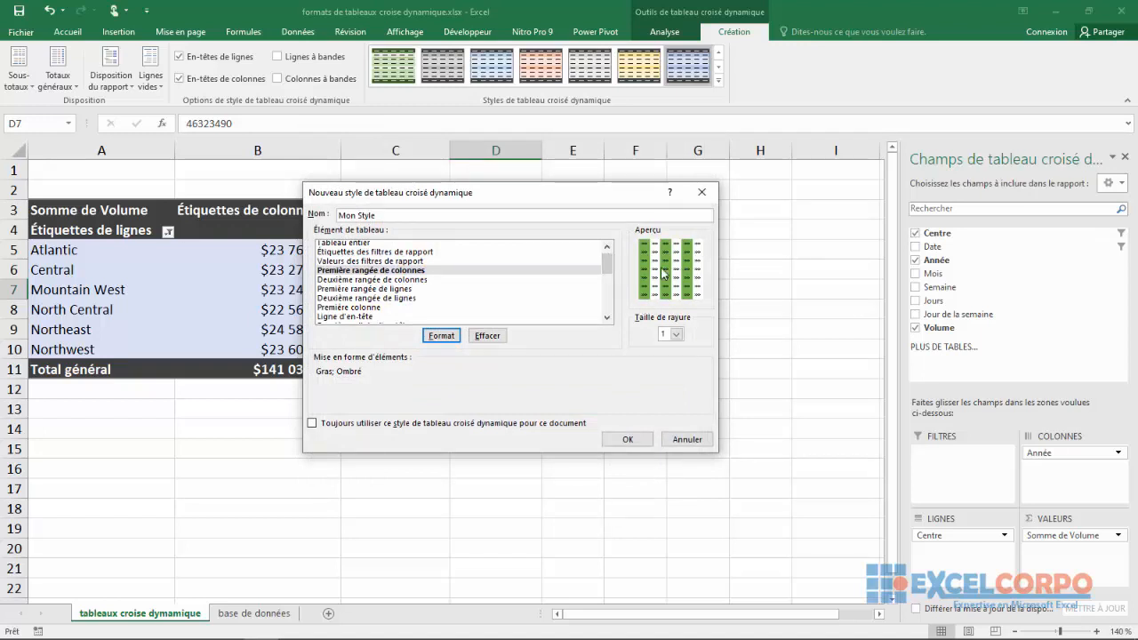
Format the Deuxième rangée de lignes element of Mon Style with bold italic text and a bright yellow fill.
{"action": "left_click", "coordinate": [356, 300]}
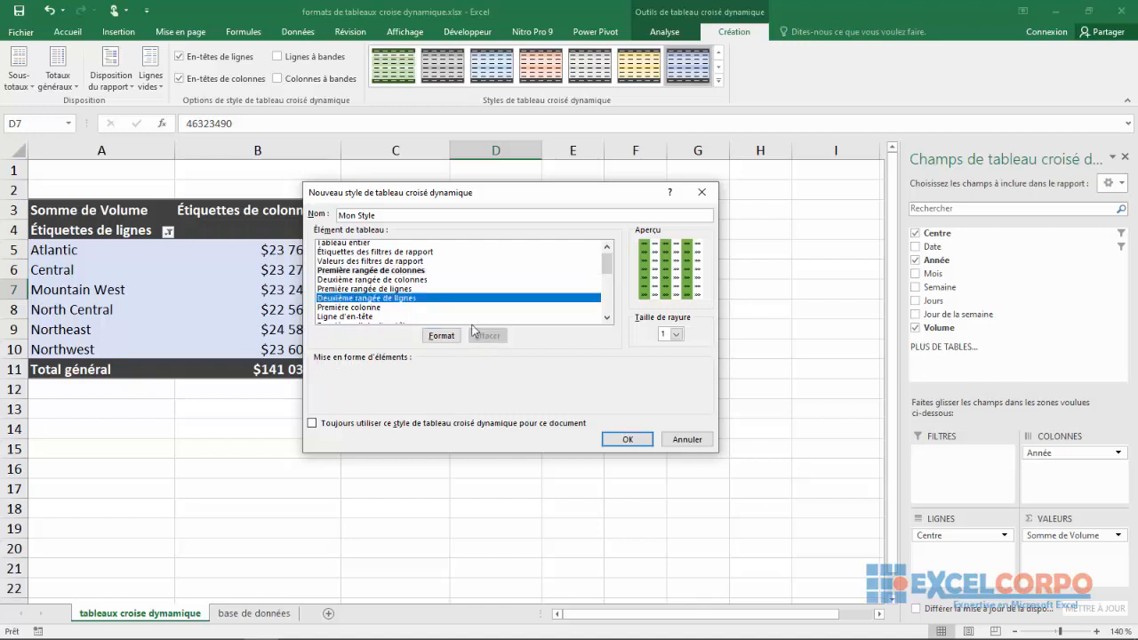
{"action": "left_click", "coordinate": [442, 336]}
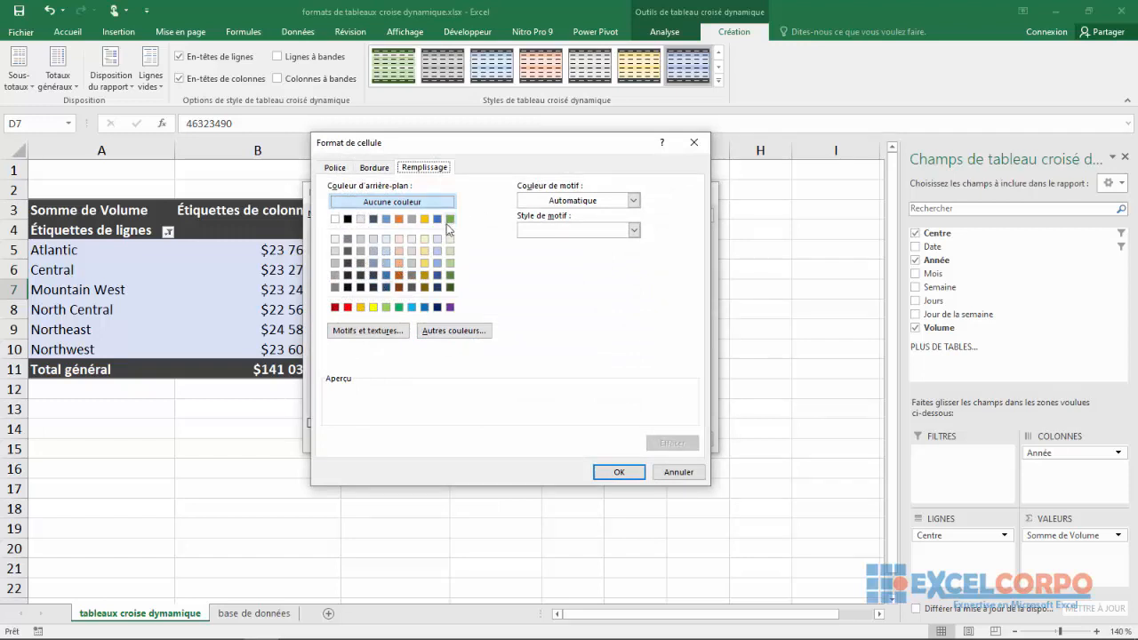
{"action": "left_click", "coordinate": [374, 307]}
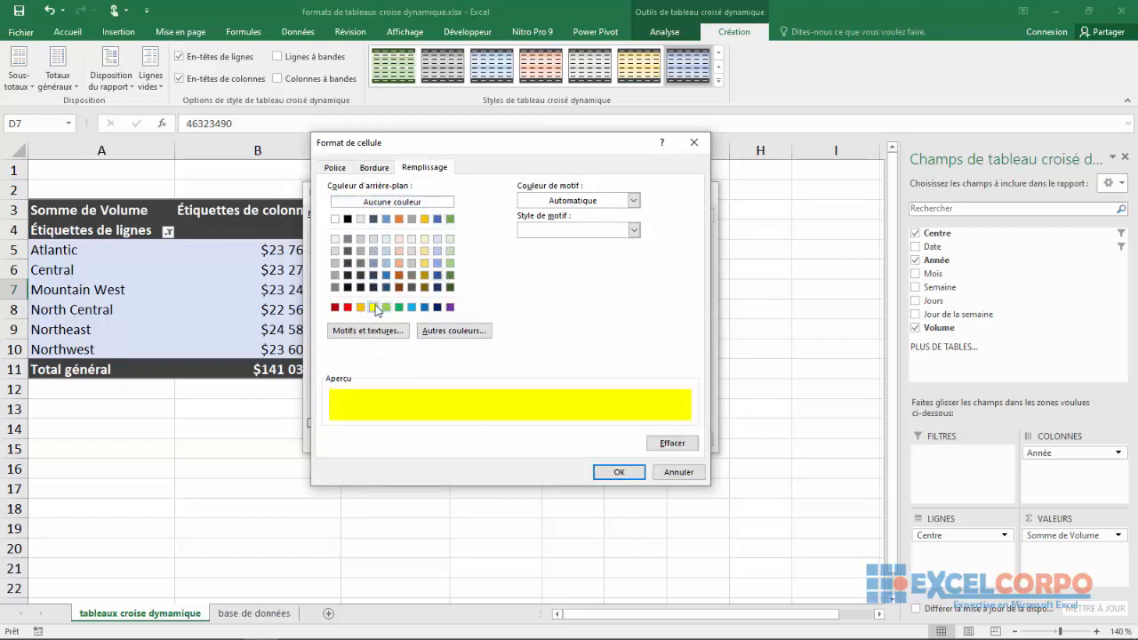
{"action": "left_click", "coordinate": [373, 168]}
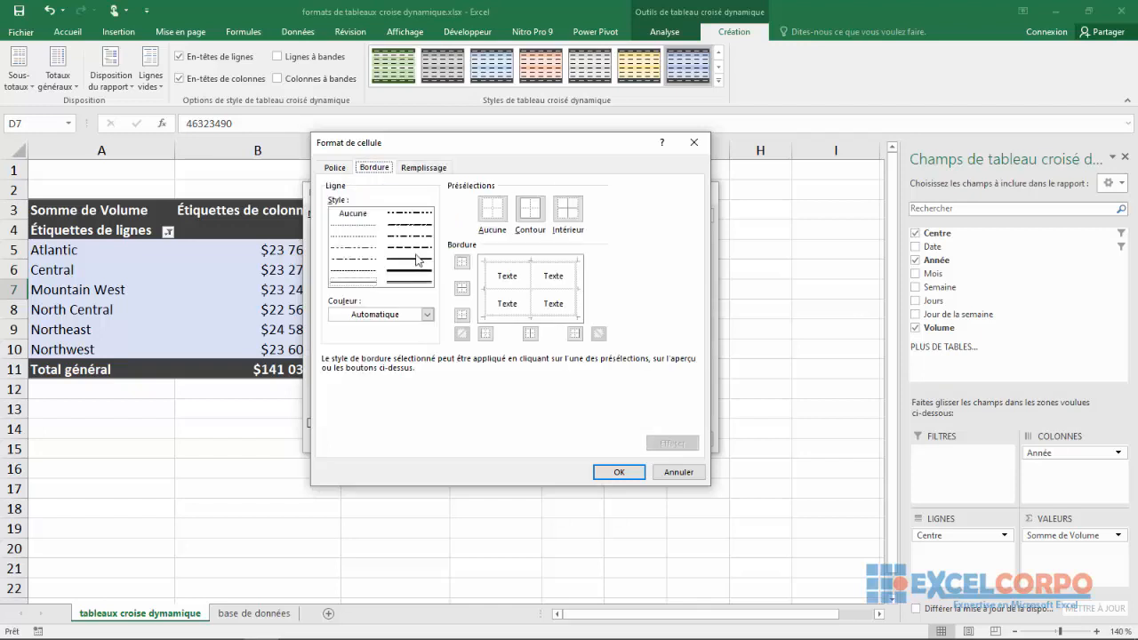
{"action": "left_click", "coordinate": [360, 227]}
{"action": "left_click", "coordinate": [342, 168]}
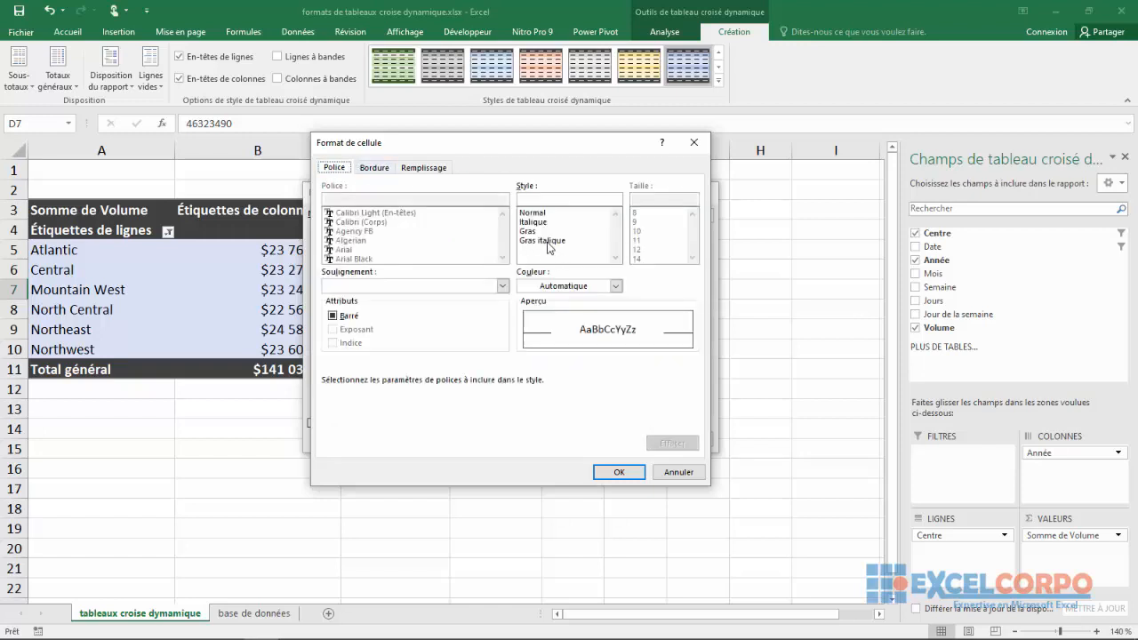
{"action": "left_click", "coordinate": [548, 242]}
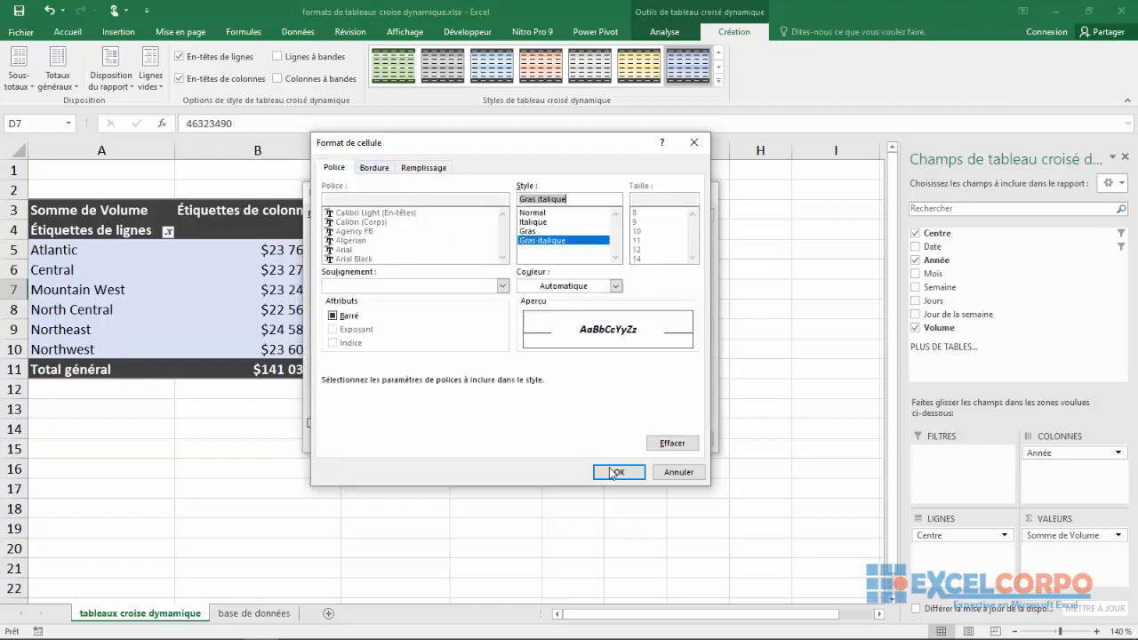
{"action": "left_click", "coordinate": [613, 473]}
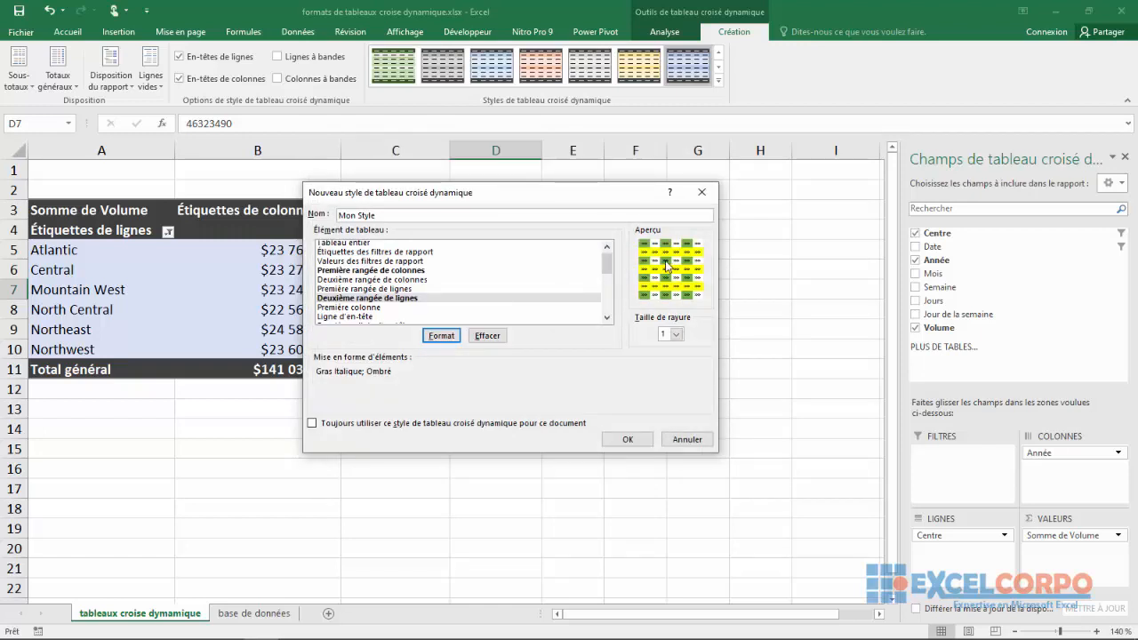
Save the new custom style and apply Mon Style to the pivot table.
{"action": "left_click", "coordinate": [627, 440]}
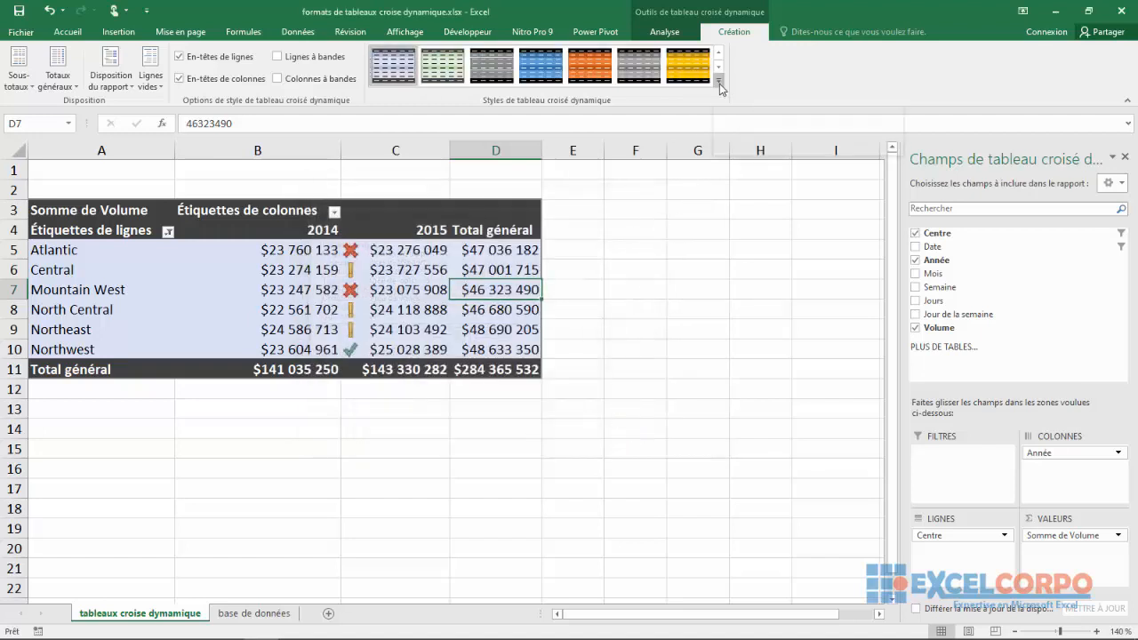
{"action": "left_click", "coordinate": [720, 83]}
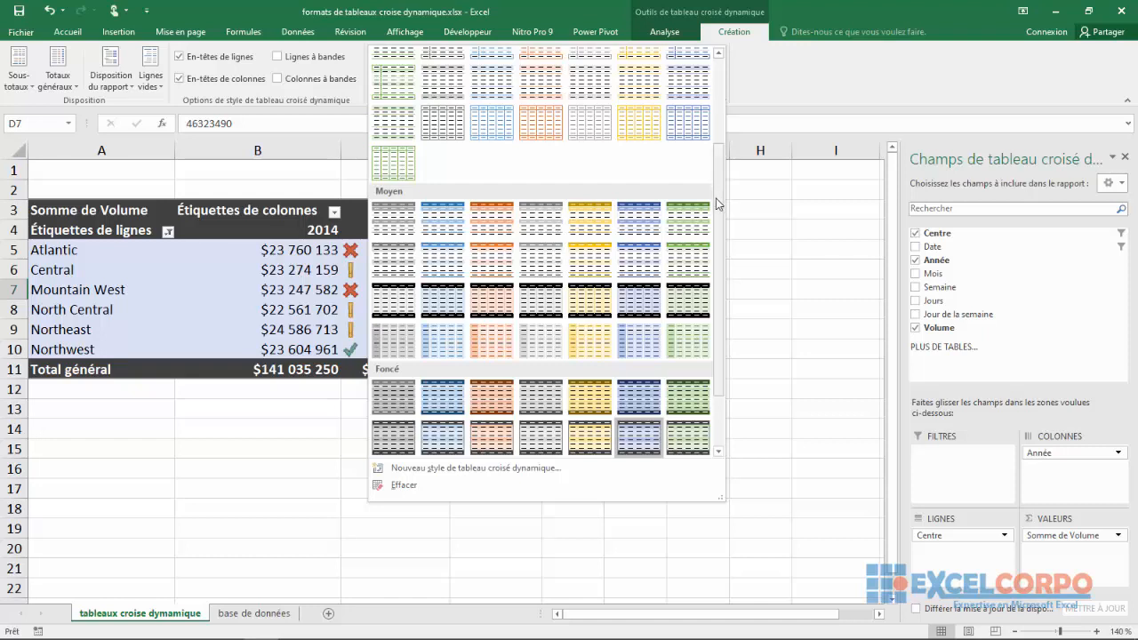
{"action": "left_click_drag", "start_coordinate": [719, 201], "coordinate": [720, 79]}
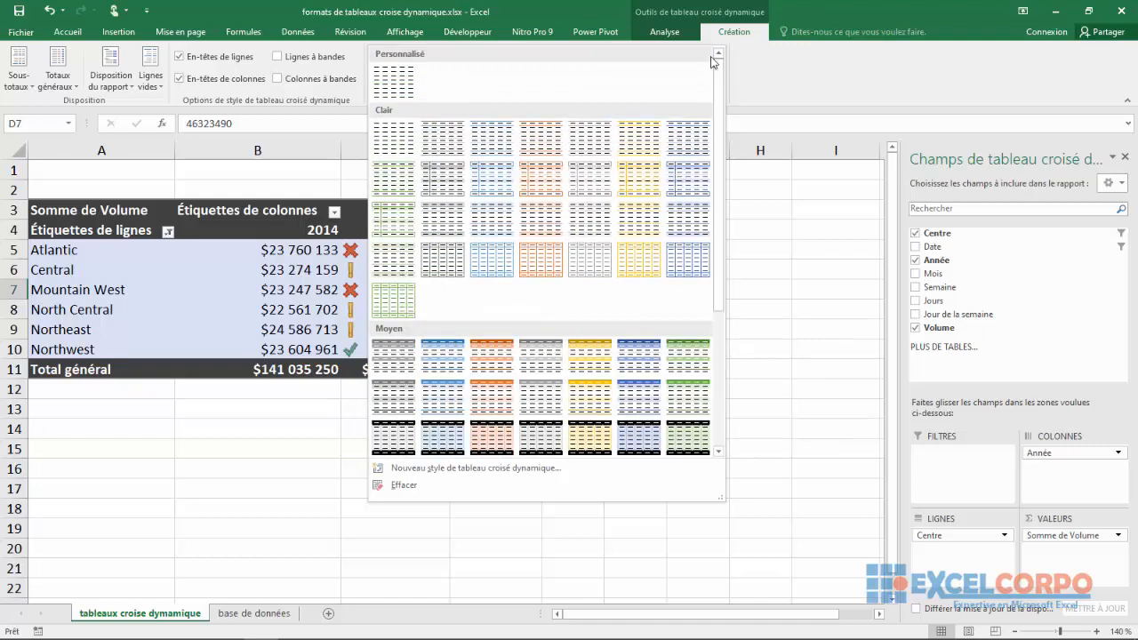
{"action": "left_click", "coordinate": [394, 82]}
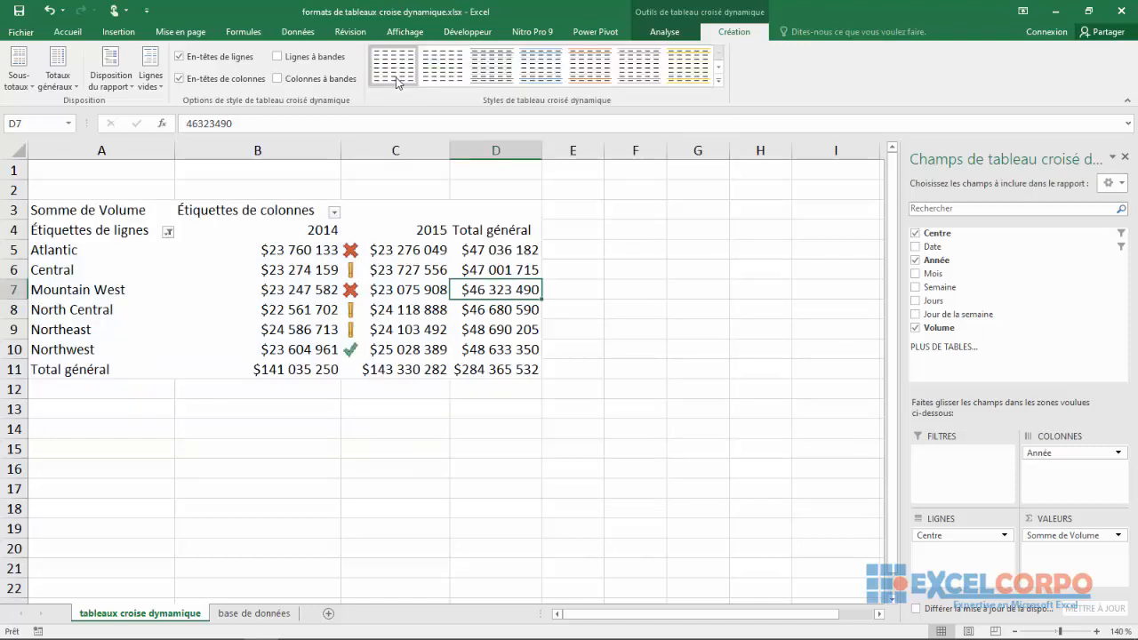
Reapply Mon Style to the pivot table and turn on both banded rows and banded columns.
{"action": "left_click", "coordinate": [719, 80]}
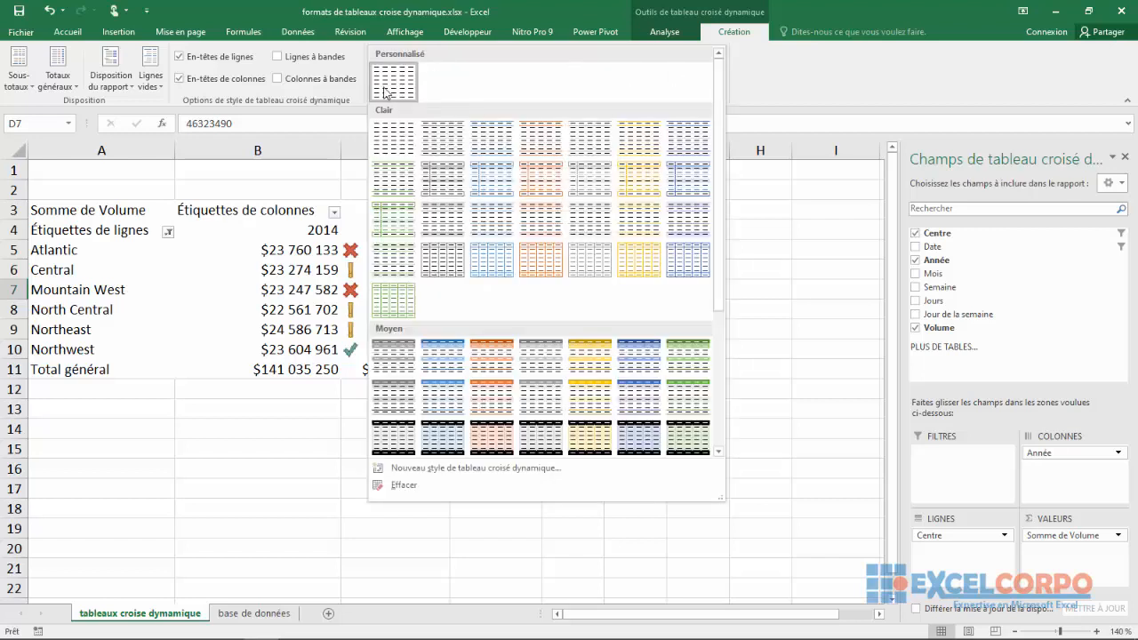
{"action": "left_click", "coordinate": [383, 89]}
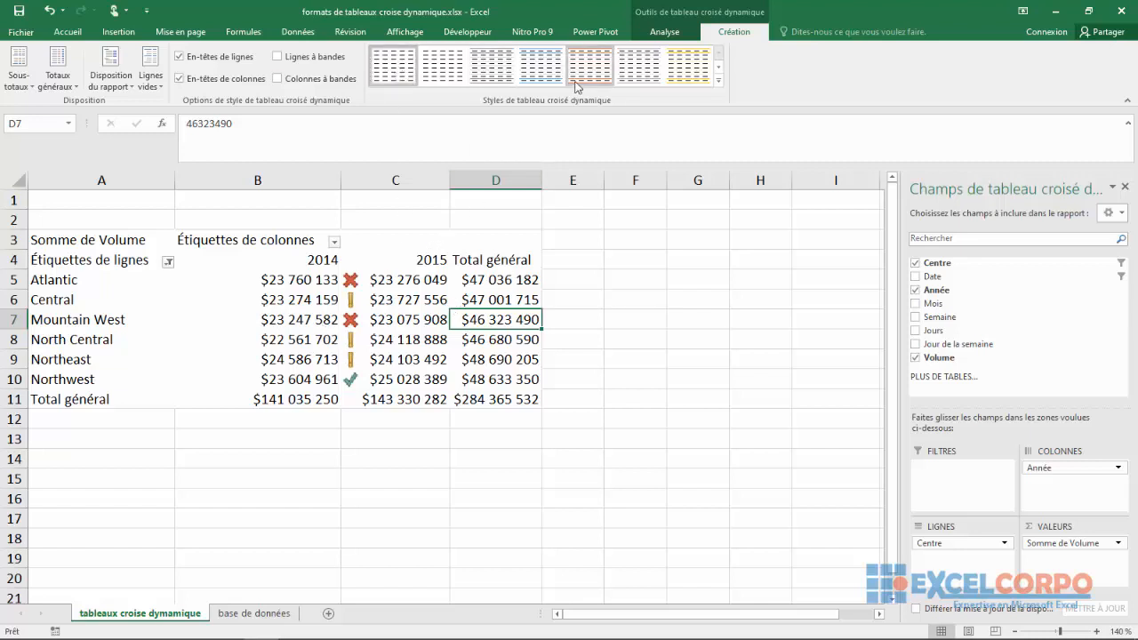
{"action": "left_click", "coordinate": [716, 83]}
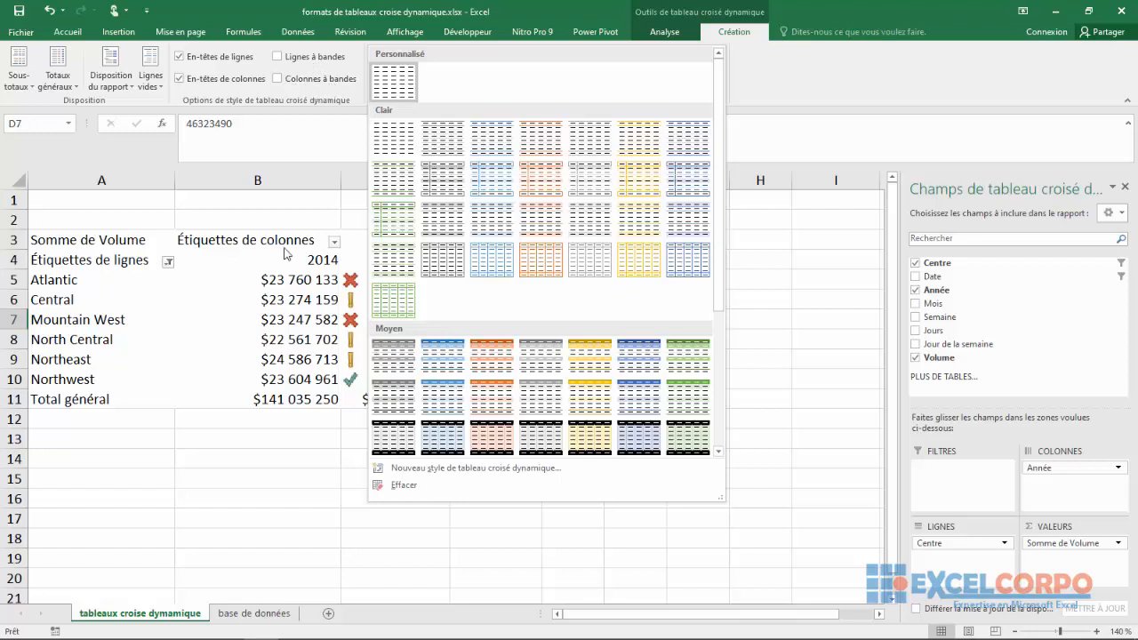
{"action": "left_click", "coordinate": [397, 82]}
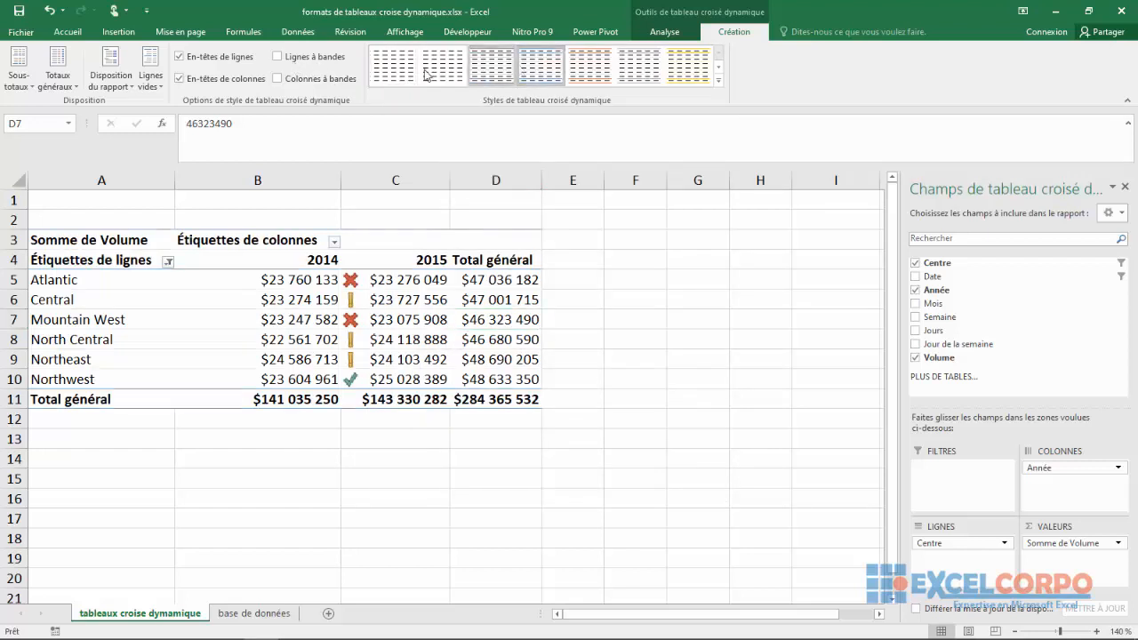
{"action": "left_click", "coordinate": [278, 57]}
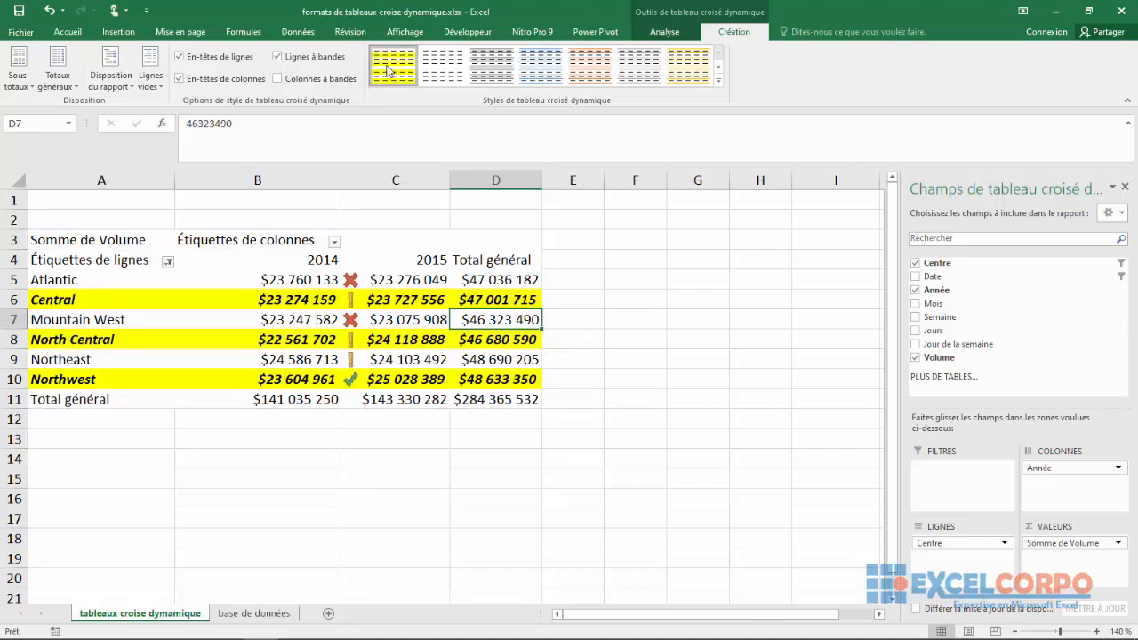
{"action": "left_click", "coordinate": [276, 78]}
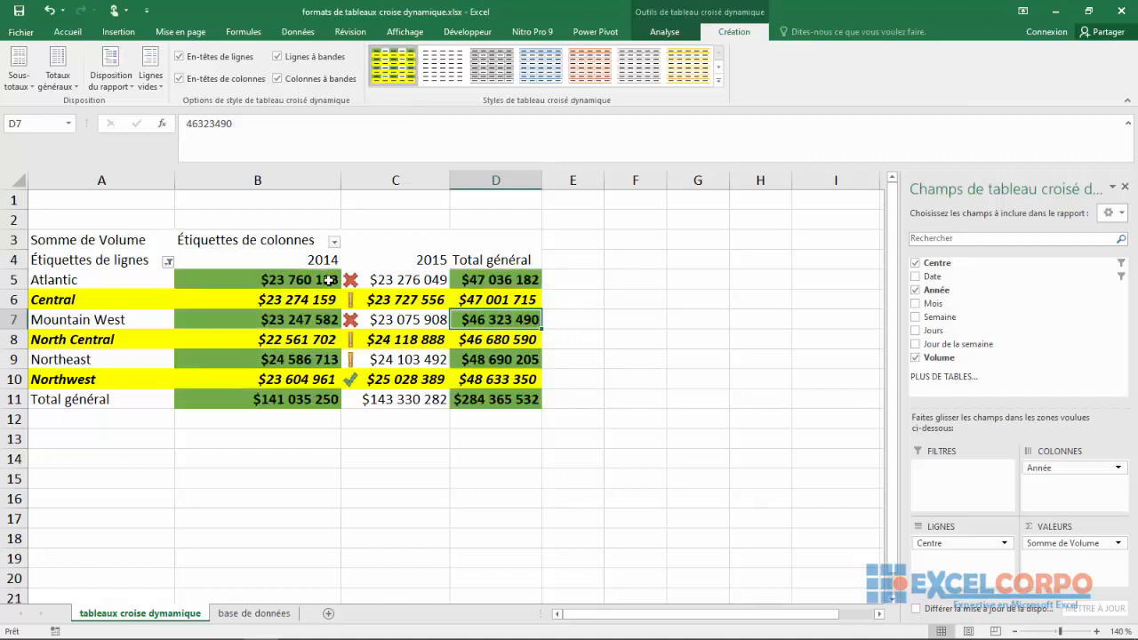
Open the definition of Mon Style for modification, review its elements and preview, and accept it without edits.
{"action": "left_click", "coordinate": [720, 81]}
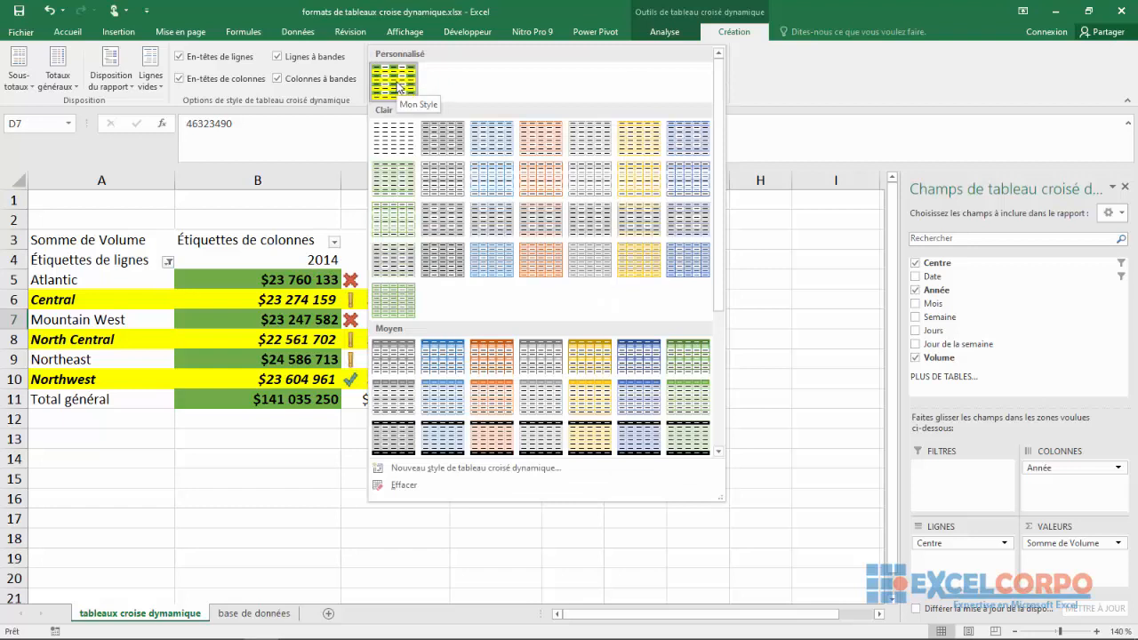
{"action": "right_click", "coordinate": [397, 83]}
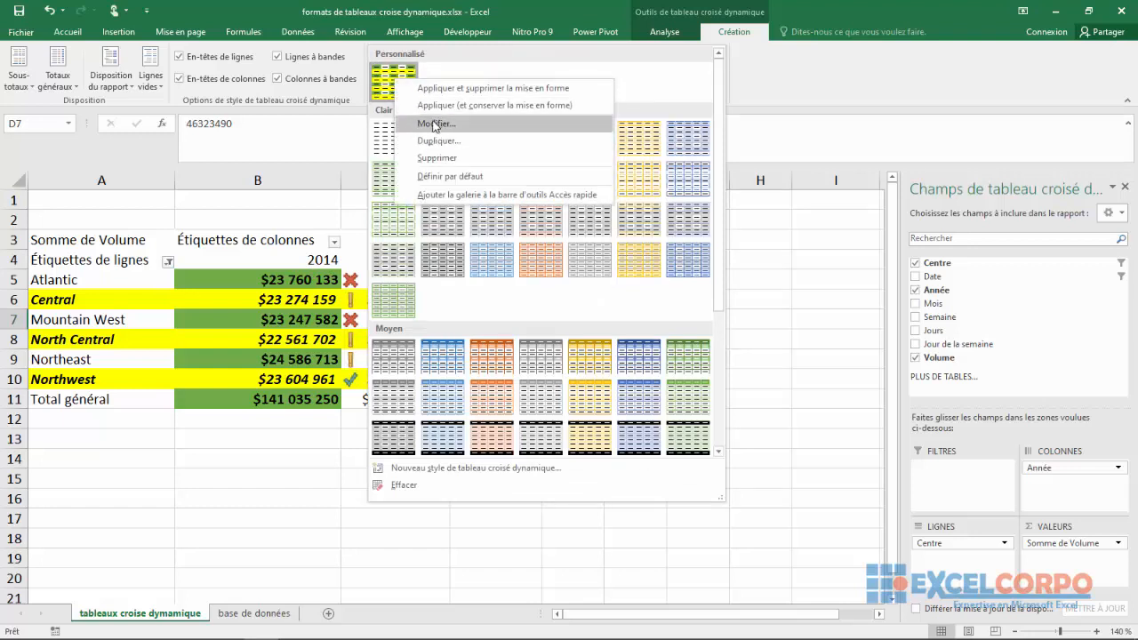
{"action": "left_click", "coordinate": [434, 124]}
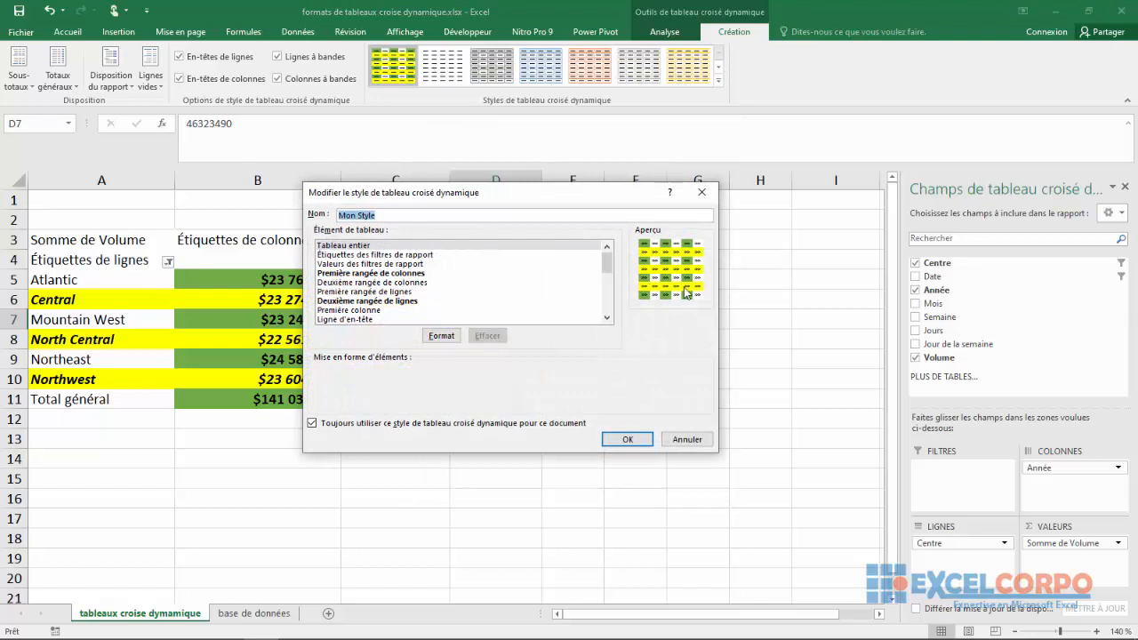
{"action": "left_click", "coordinate": [642, 444]}
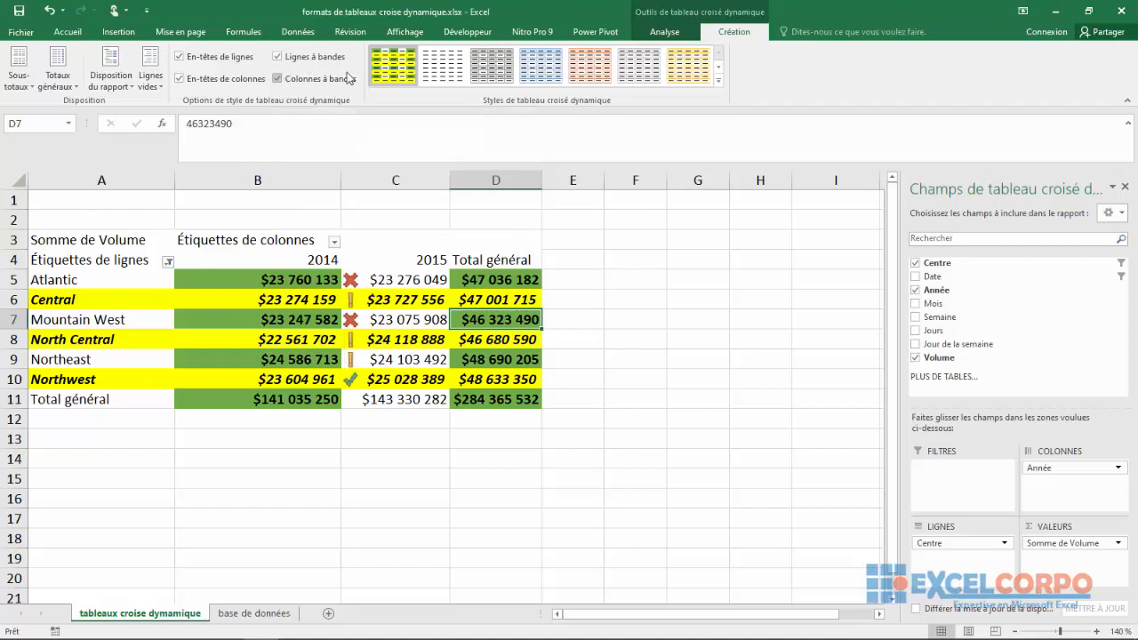
Switch the banded columns off and on again, and do the same with the banded rows.
{"action": "left_click", "coordinate": [279, 79]}
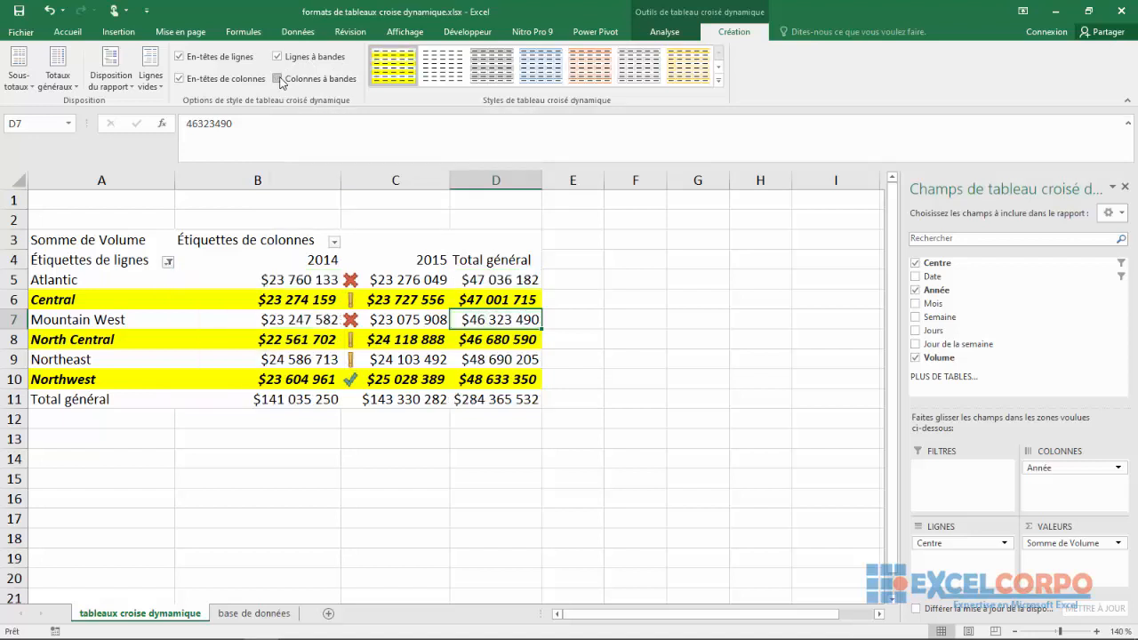
{"action": "left_click", "coordinate": [278, 79]}
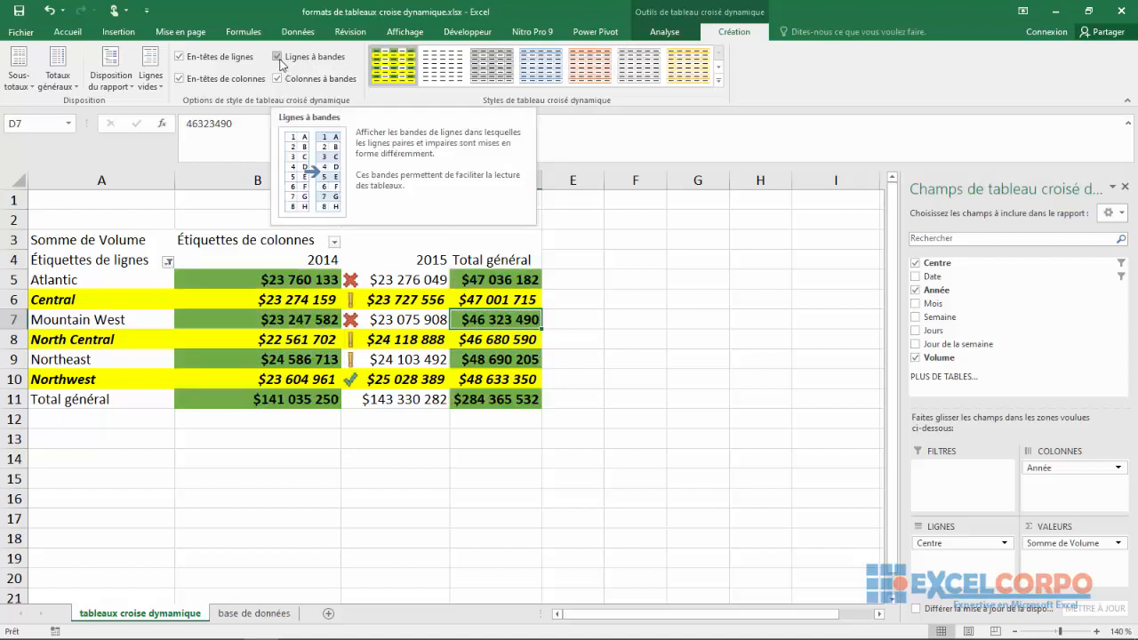
{"action": "left_click", "coordinate": [278, 57]}
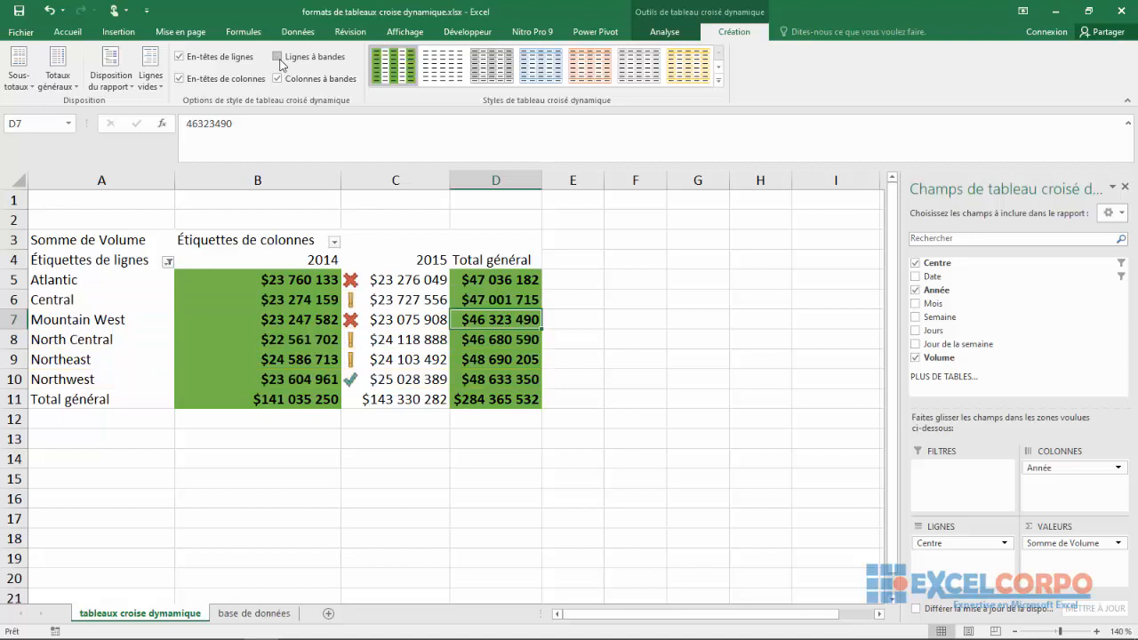
{"action": "left_click", "coordinate": [278, 57]}
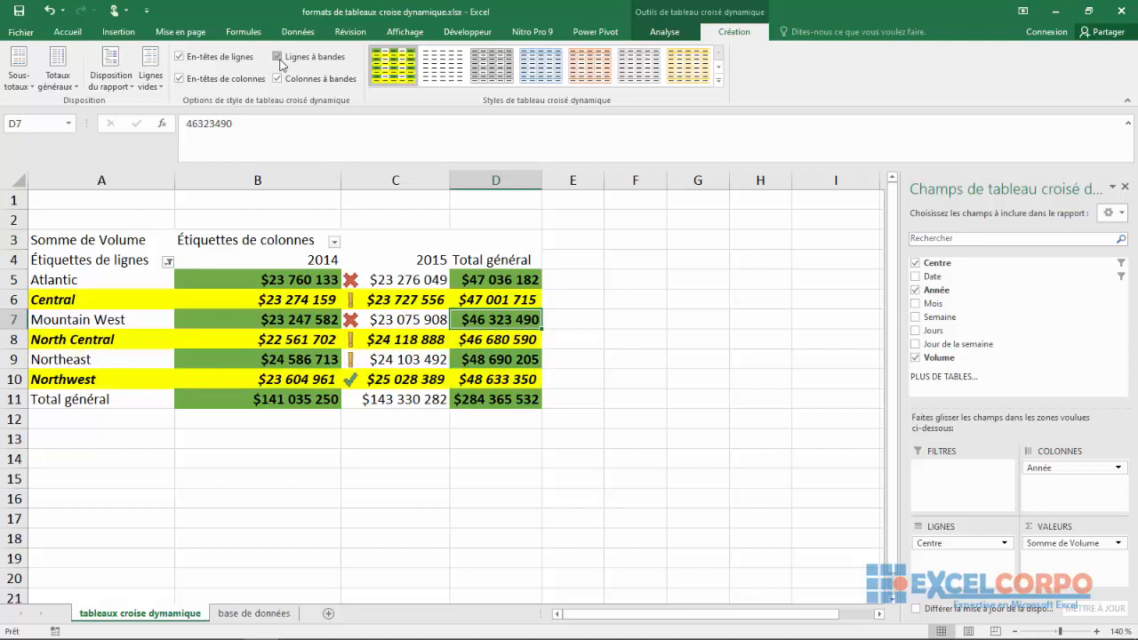